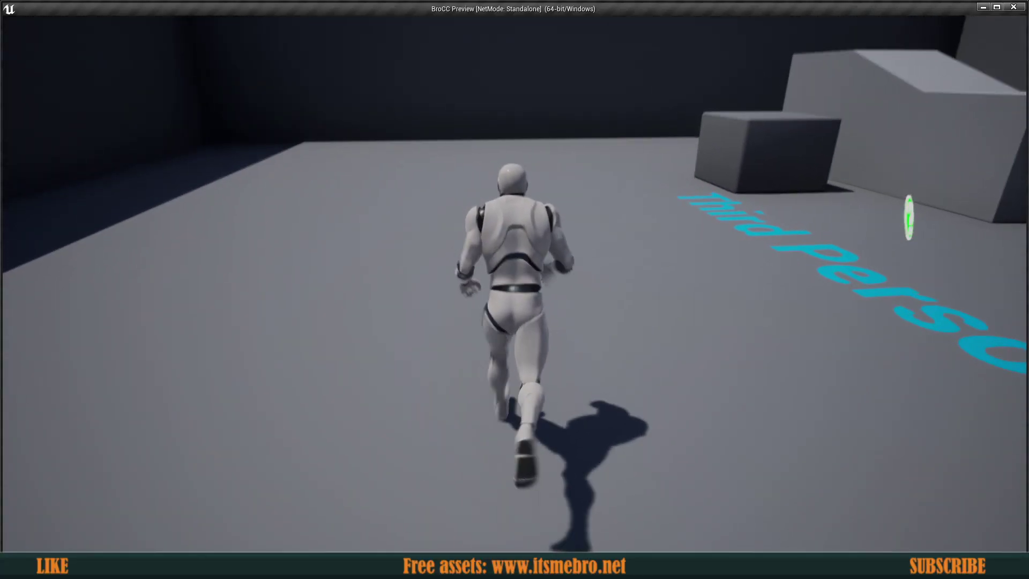
# Move the mannequin around the running game level to preview how the zombies spawn and rise from the floor
pyautogui.press('d')
pyautogui.press('s')
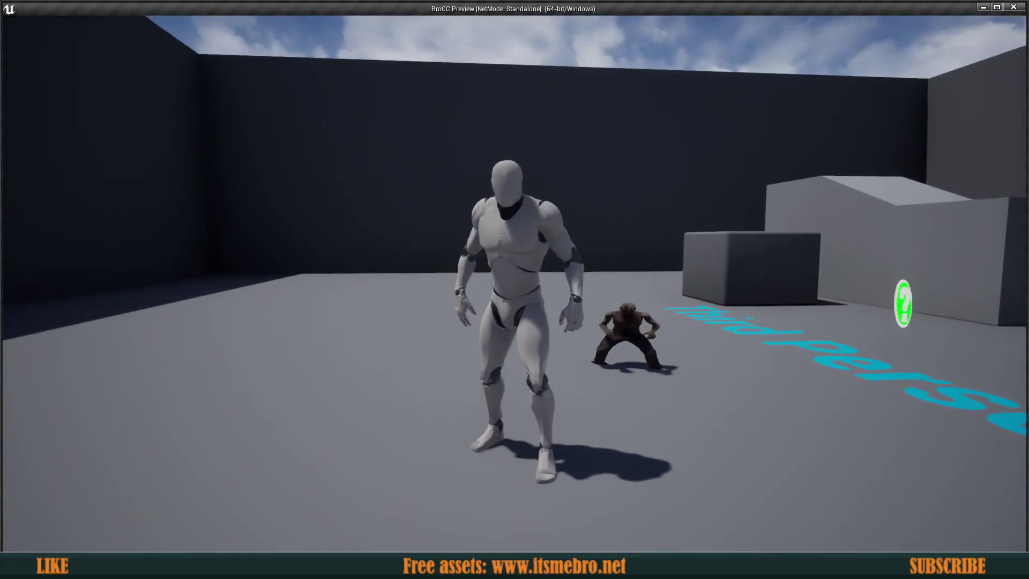
pyautogui.press('w')
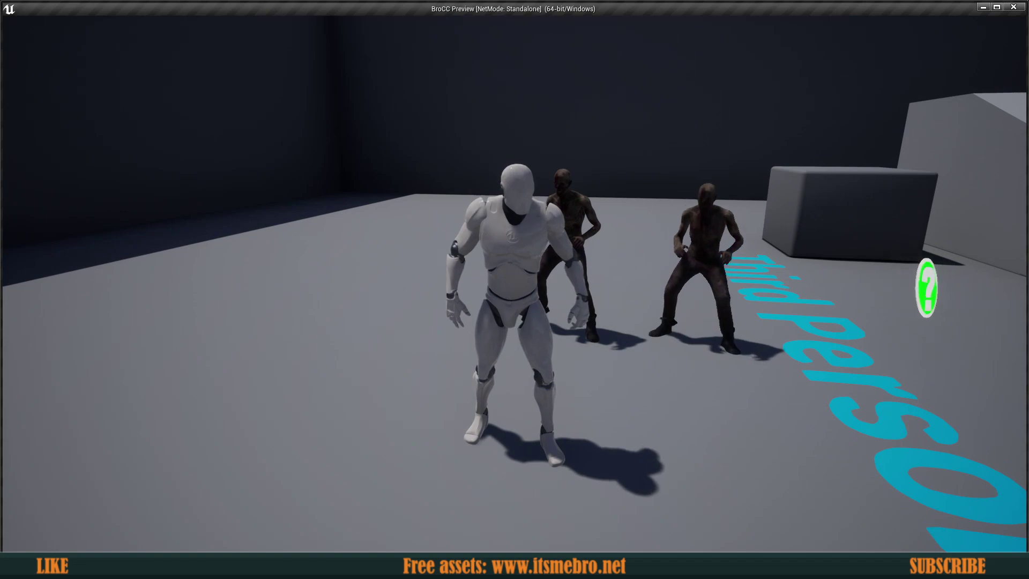
pyautogui.press('d')
pyautogui.press('s')
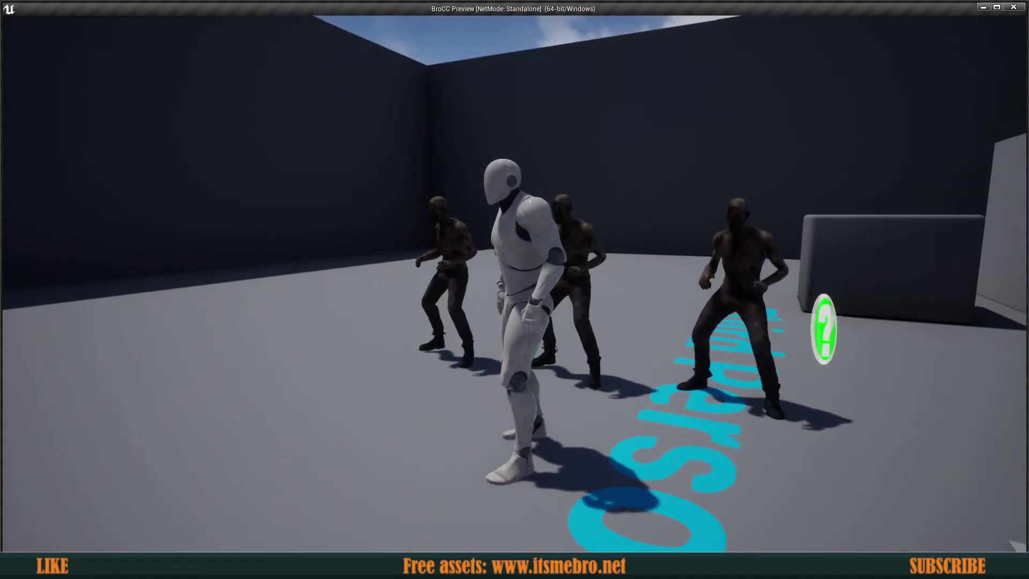
pyautogui.press('a')
pyautogui.press('w')
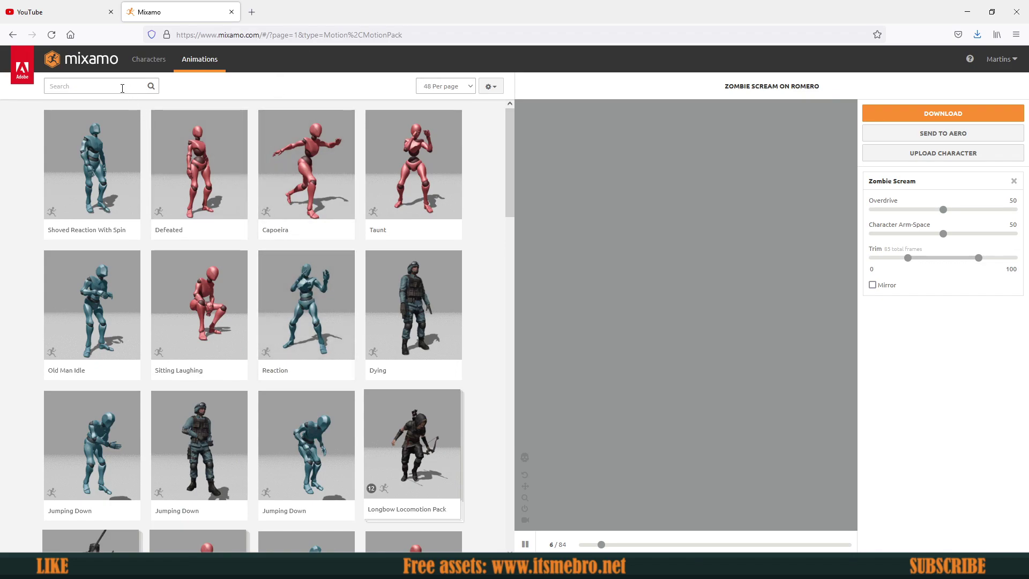
# Browse the Mixamo character library for the Romero zombie and view the download options for the Zombie Scream animation
pyautogui.click(142, 61)
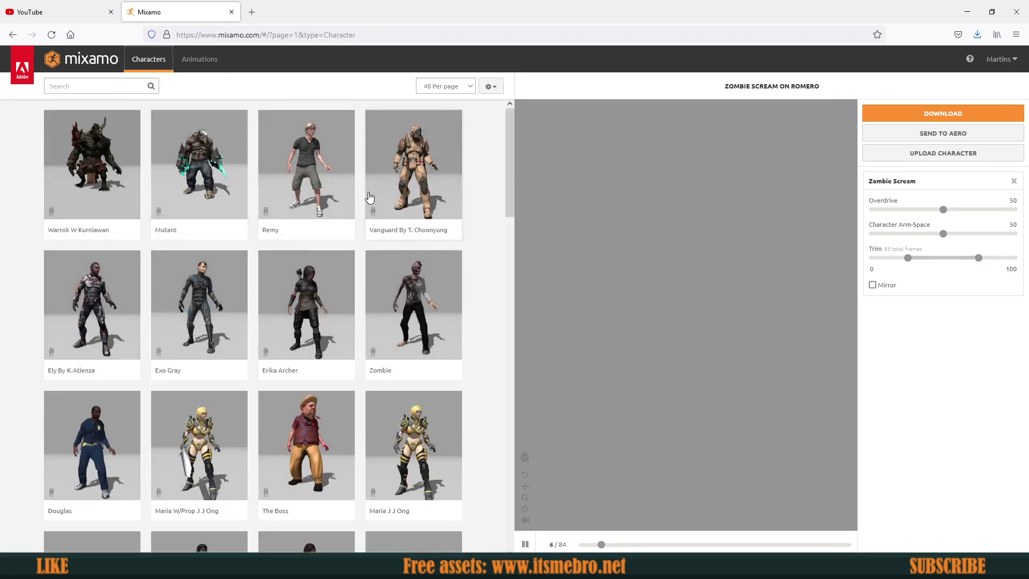
pyautogui.scroll(-5, 322, 308)
pyautogui.scroll(-9, 319, 311)
pyautogui.click(405, 292)
pyautogui.click(691, 208)
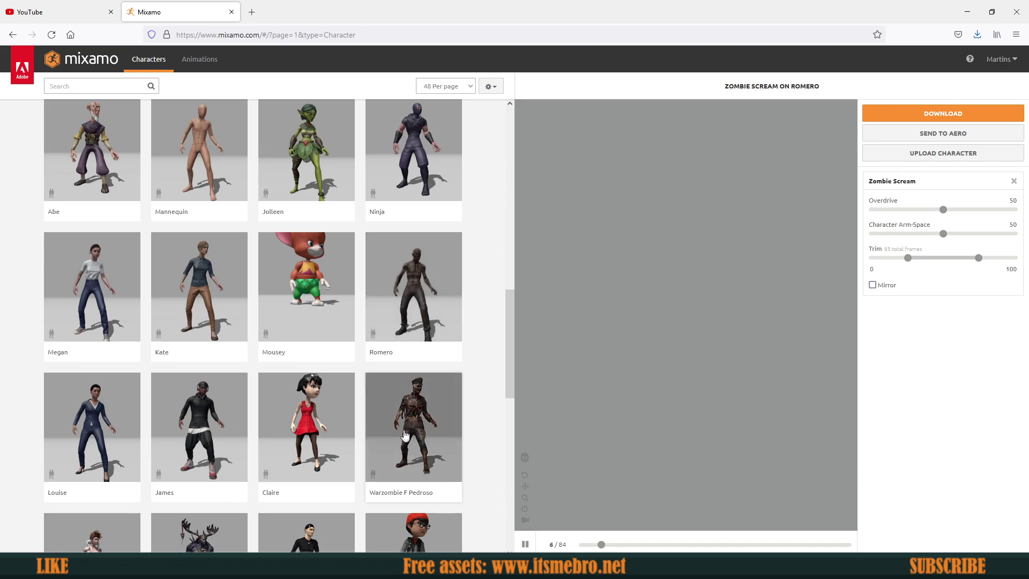
pyautogui.click(401, 288)
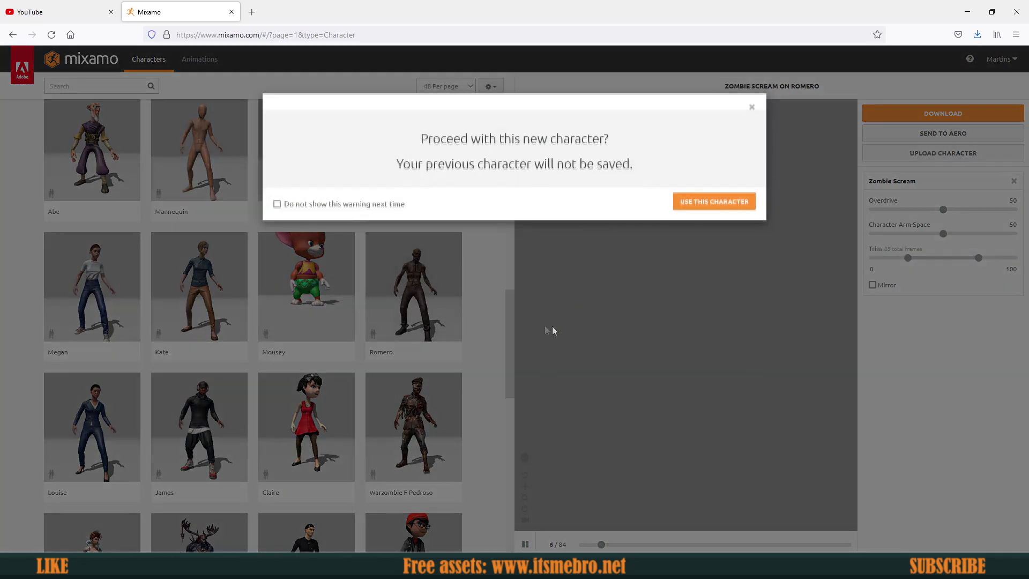
pyautogui.click(751, 114)
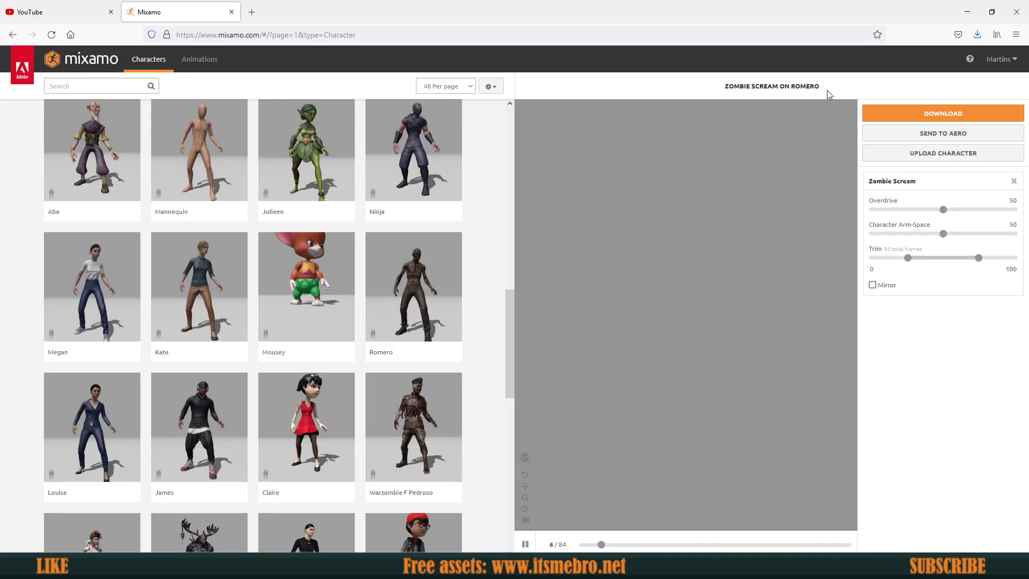
pyautogui.click(932, 115)
pyautogui.click(668, 238)
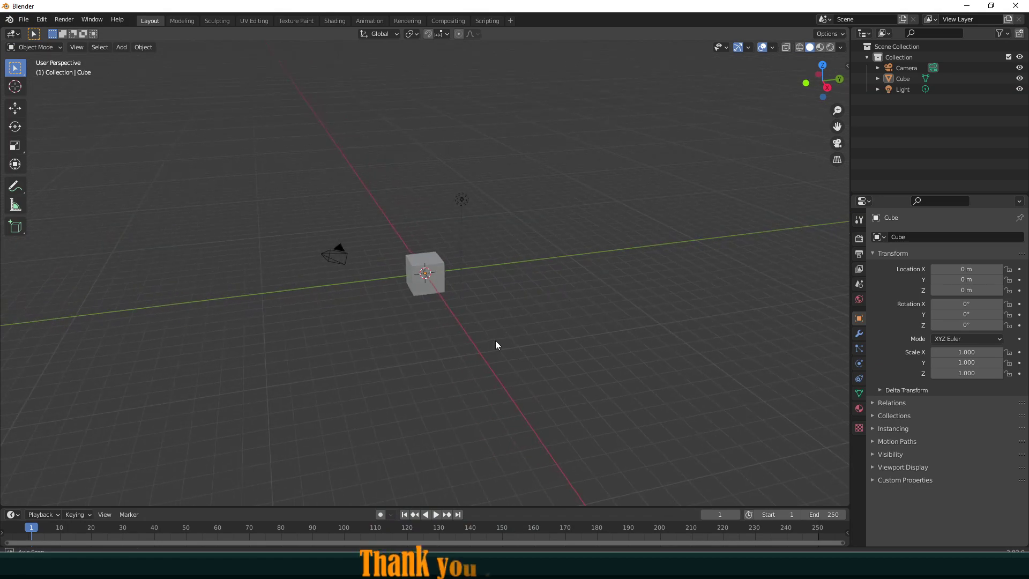
# Switch to Blender and delete the default camera, cube and light from the scene
pyautogui.scroll(3, 496, 340)
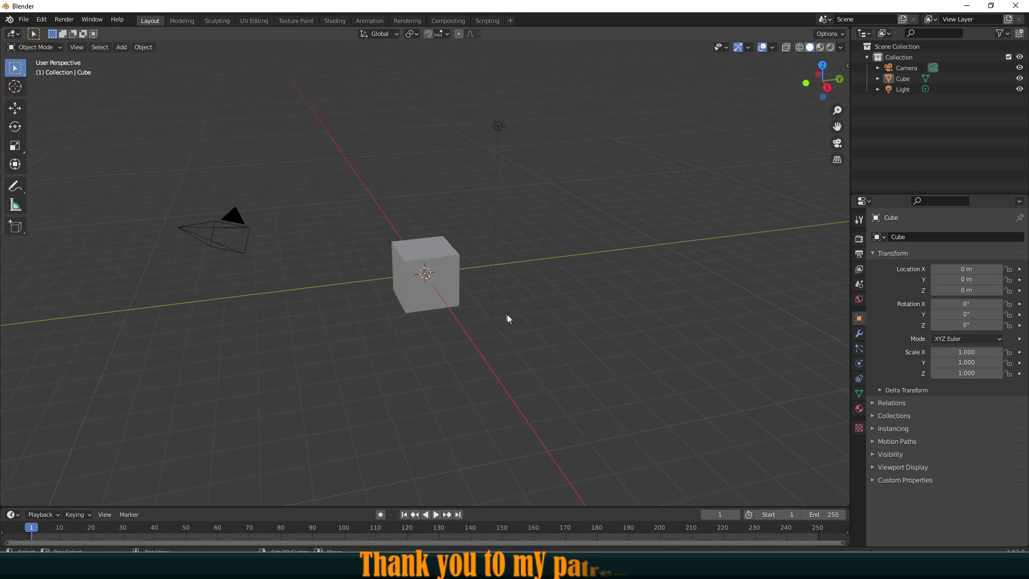
pyautogui.moveTo(524, 349); pyautogui.dragTo(538, 353, button='middle')
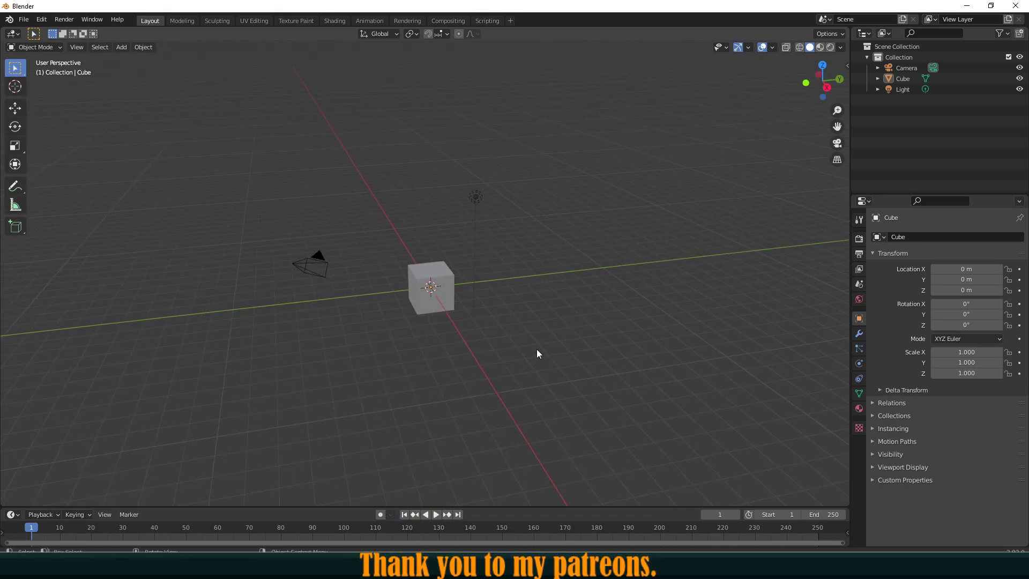
pyautogui.press('a')
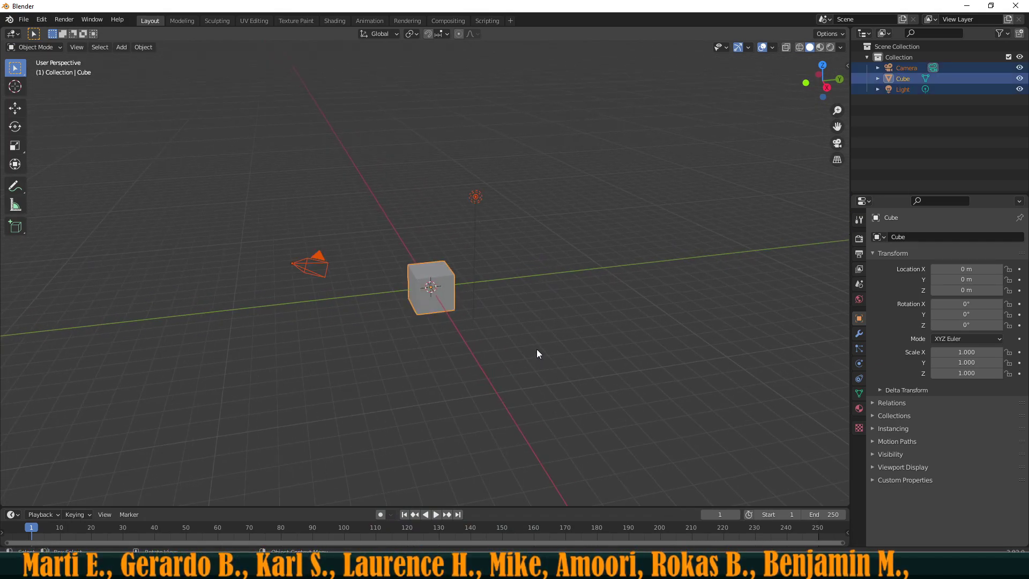
pyautogui.press('Delete')
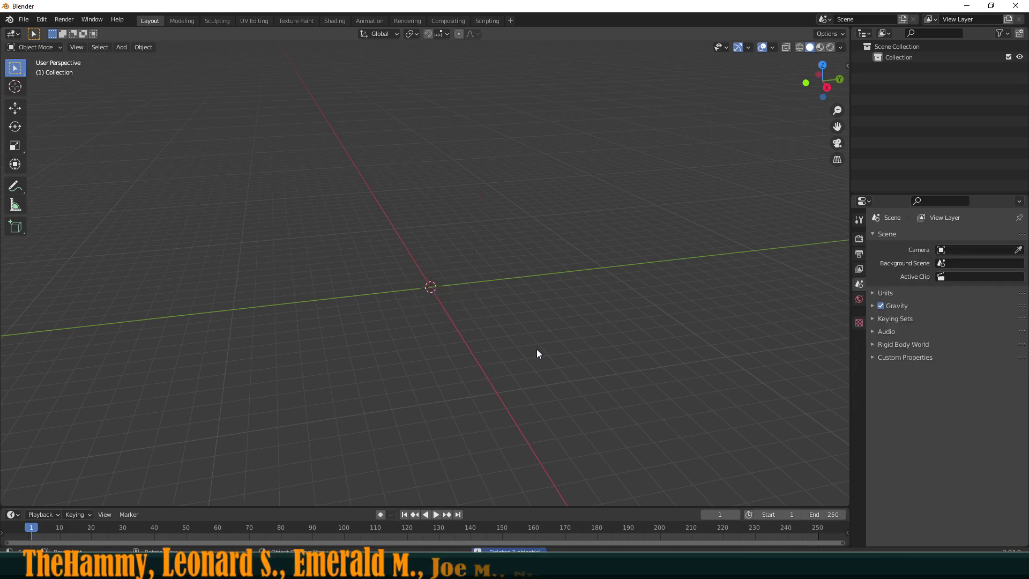
# Import Zombie Scream.fbx from the Desktop folder as an FBX file
pyautogui.moveTo(450, 323); pyautogui.dragTo(449, 323, button='middle')
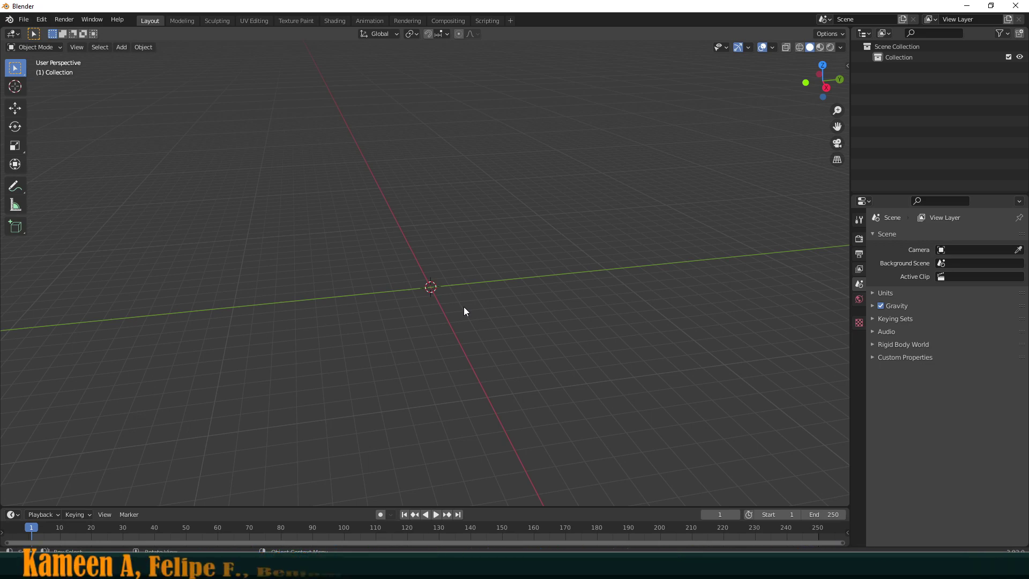
pyautogui.click(23, 20)
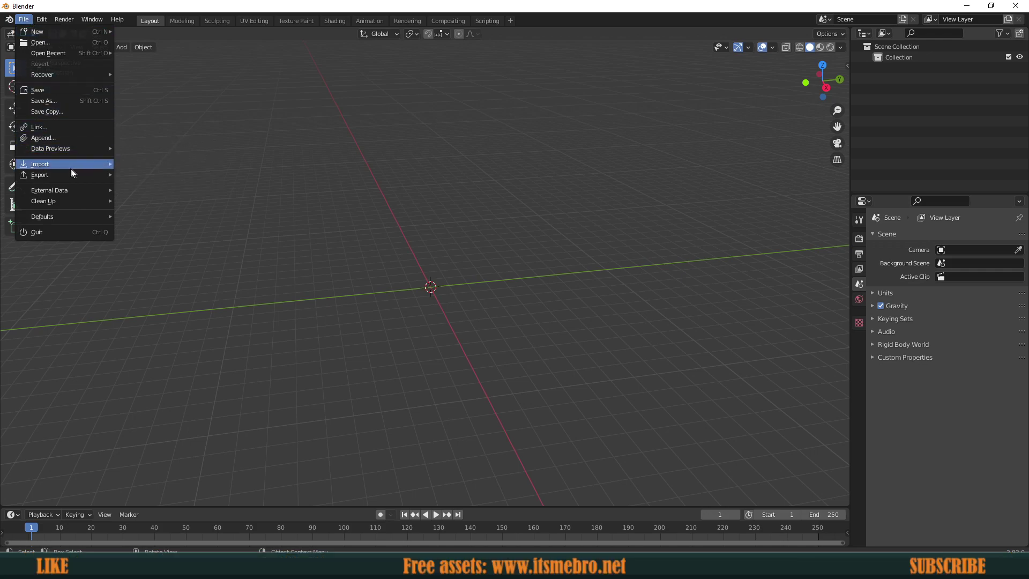
pyautogui.moveTo(57, 165)
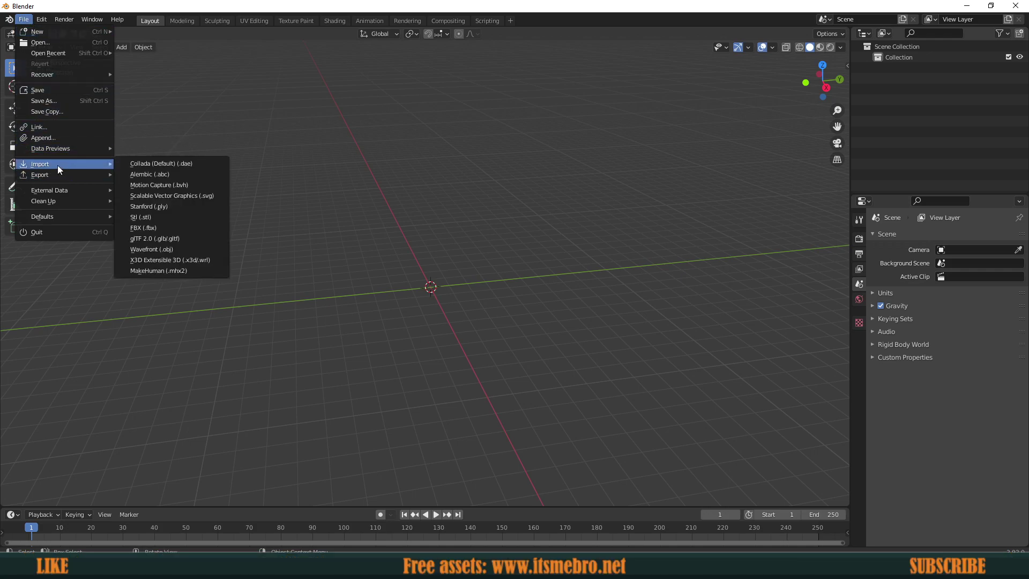
pyautogui.click(134, 227)
pyautogui.click(257, 241)
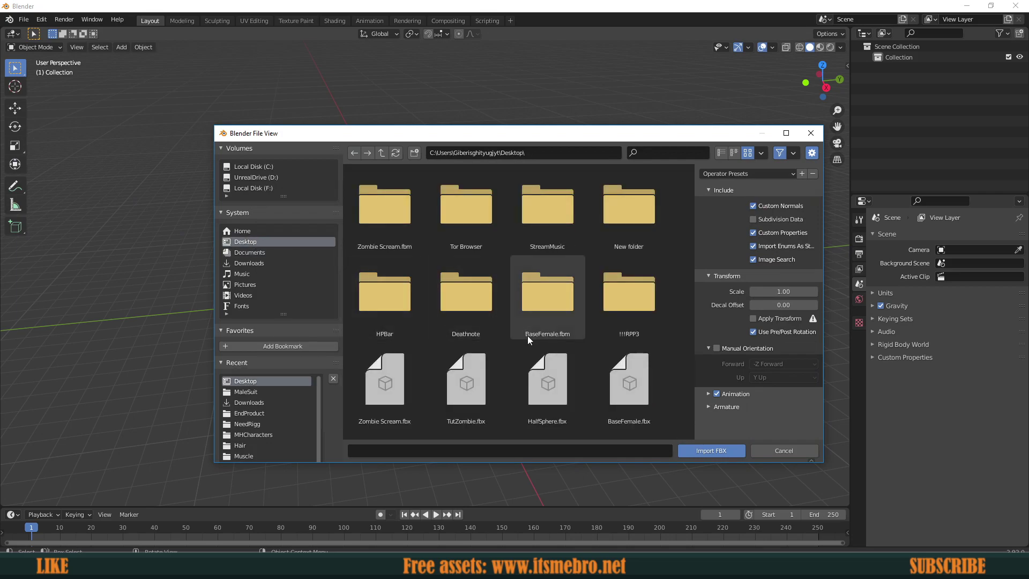
pyautogui.click(394, 402)
pyautogui.doubleClick(395, 402)
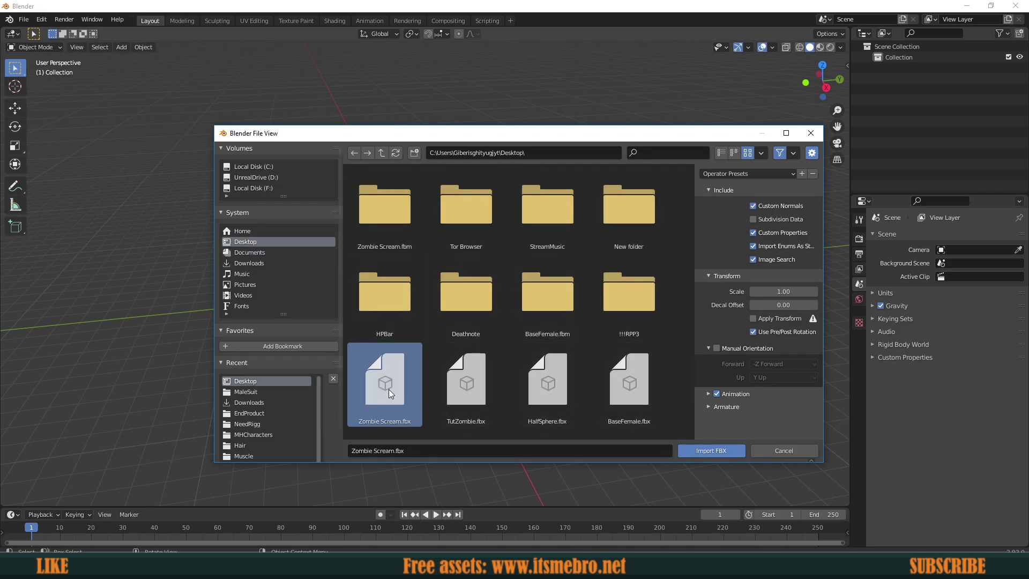
# Apply the Armature modifier on the zombie's body mesh
pyautogui.moveTo(323, 320); pyautogui.dragTo(516, 329, button='middle')
pyautogui.press('KP_1')
pyautogui.scroll(11, 484, 314)
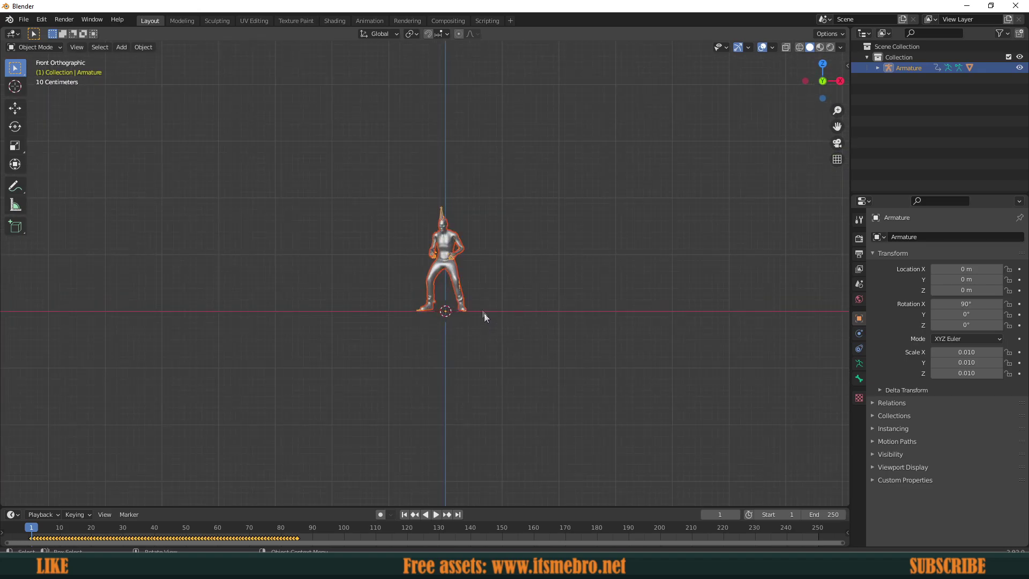
pyautogui.keyDown('shift'); pyautogui.moveTo(517, 283); pyautogui.dragTo(498, 307, button='middle'); pyautogui.keyUp('shift')
pyautogui.scroll(1, 481, 298)
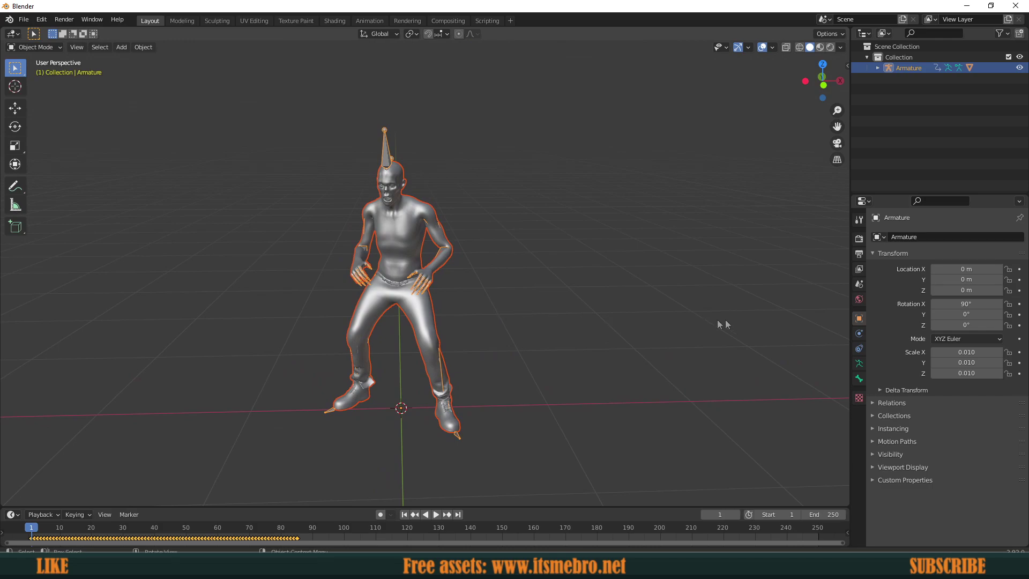
pyautogui.click(388, 241)
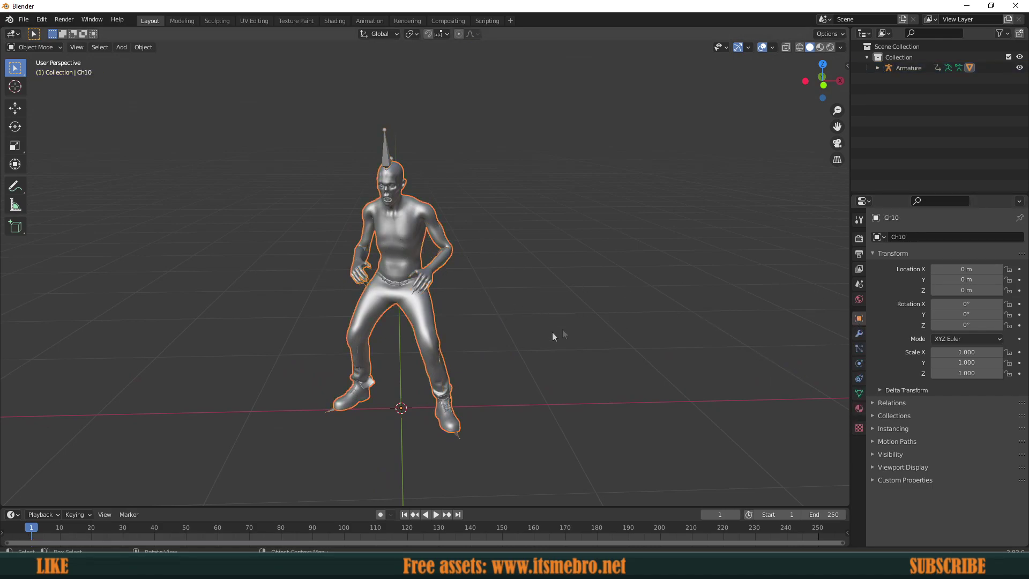
pyautogui.click(859, 335)
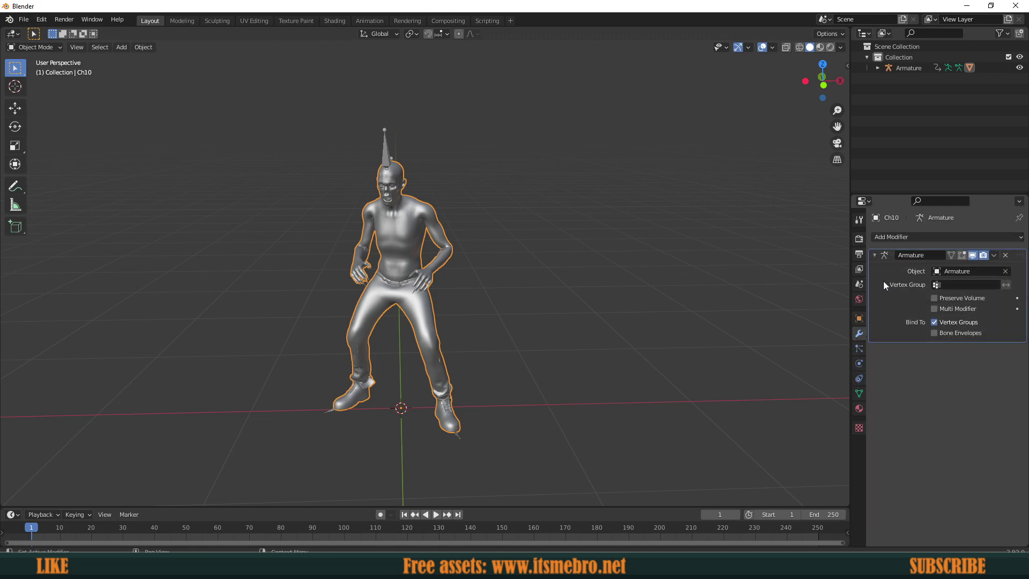
pyautogui.click(993, 256)
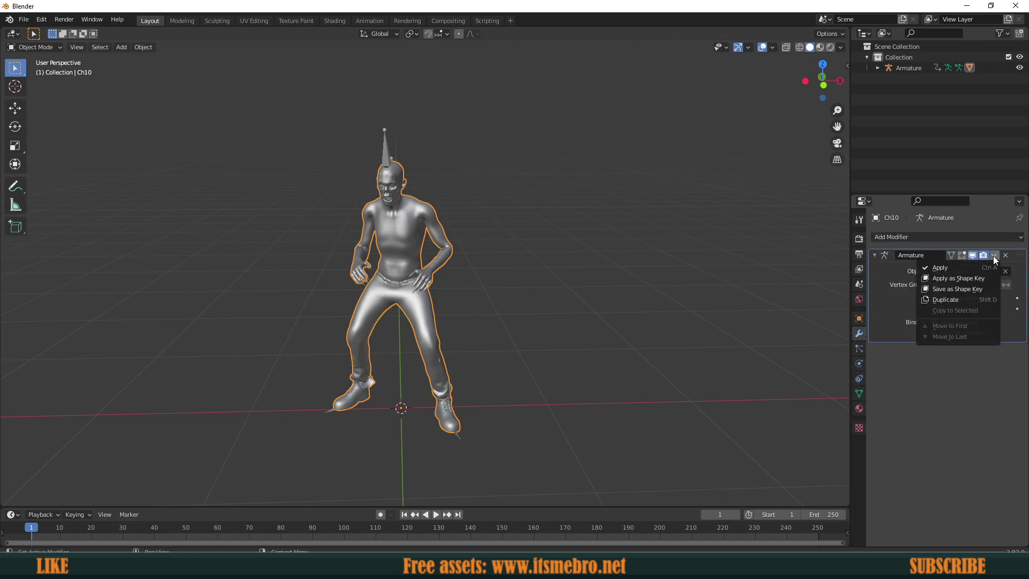
pyautogui.click(971, 266)
# Add a Basis shape key and a second shape key to the zombie mesh, and rename the second one Flat
pyautogui.moveTo(542, 280); pyautogui.dragTo(375, 256, button='middle')
pyautogui.moveTo(494, 278); pyautogui.dragTo(759, 371, button='middle')
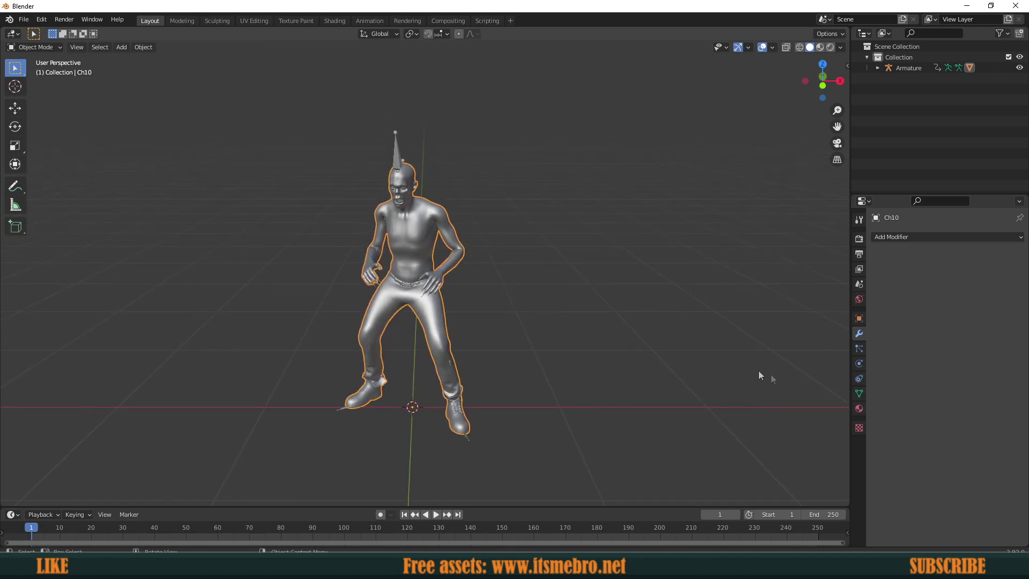
pyautogui.click(859, 393)
pyautogui.moveTo(696, 362)
pyautogui.mouseDown(button='middle')
pyautogui.moveTo(694, 342)
pyautogui.moveTo(706, 372)
pyautogui.mouseUp(button='middle')
pyautogui.click(1021, 355)
pyautogui.click(1021, 356)
pyautogui.click(904, 358)
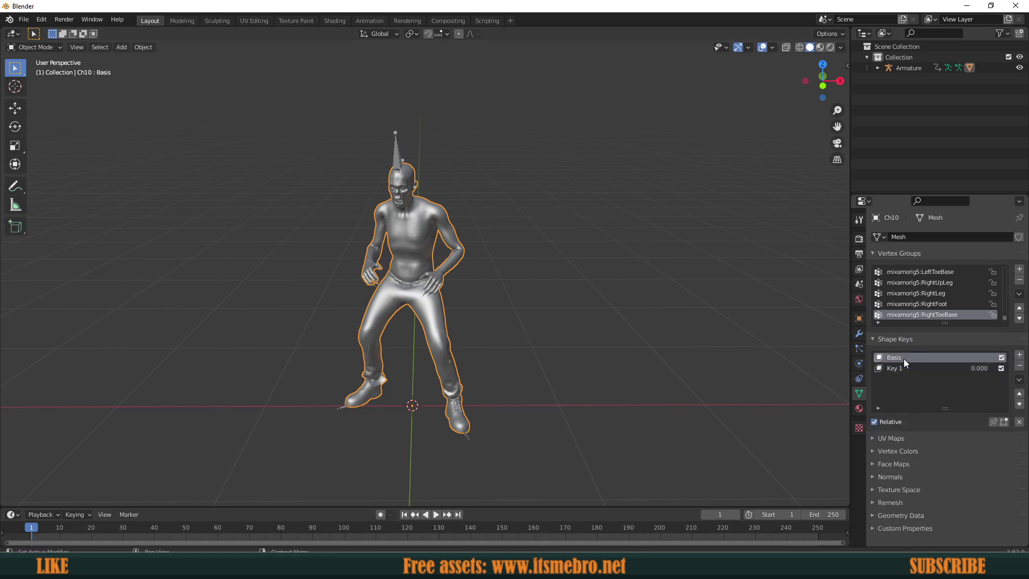
pyautogui.click(909, 367)
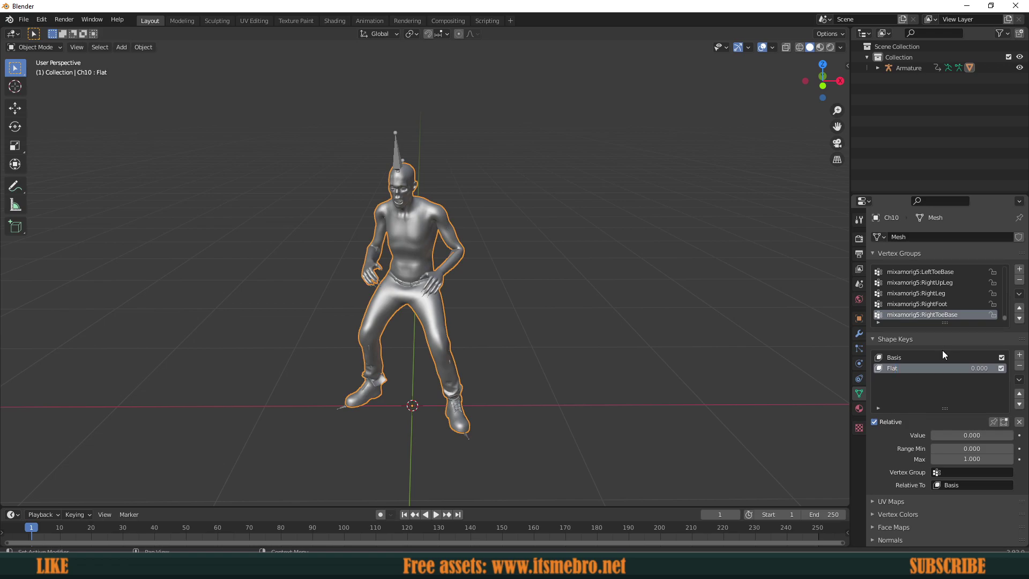
# With the Flat shape key active, flatten the whole zombie mesh along Z to a scale of about 0.01
pyautogui.moveTo(695, 335); pyautogui.dragTo(702, 336, button='middle')
pyautogui.moveTo(423, 250); pyautogui.dragTo(543, 306, button='middle')
pyautogui.press('Tab')
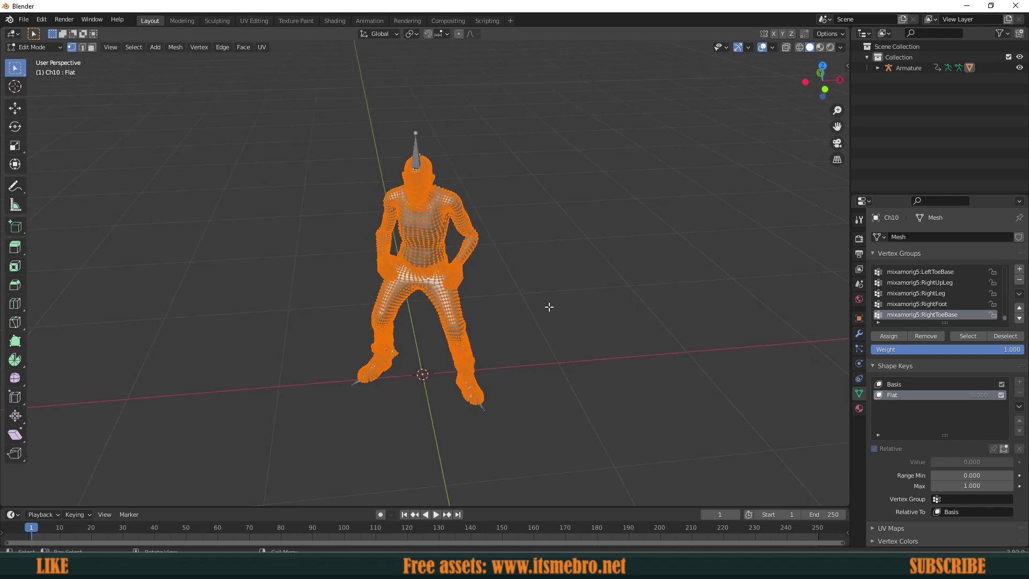
pyautogui.press('KP_1')
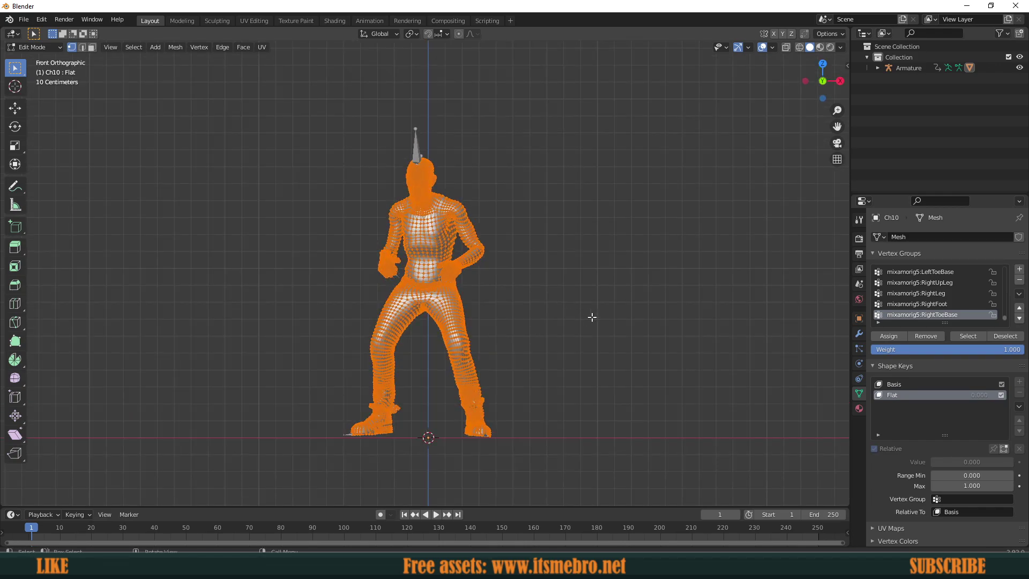
pyautogui.press('s')
pyautogui.press('z')
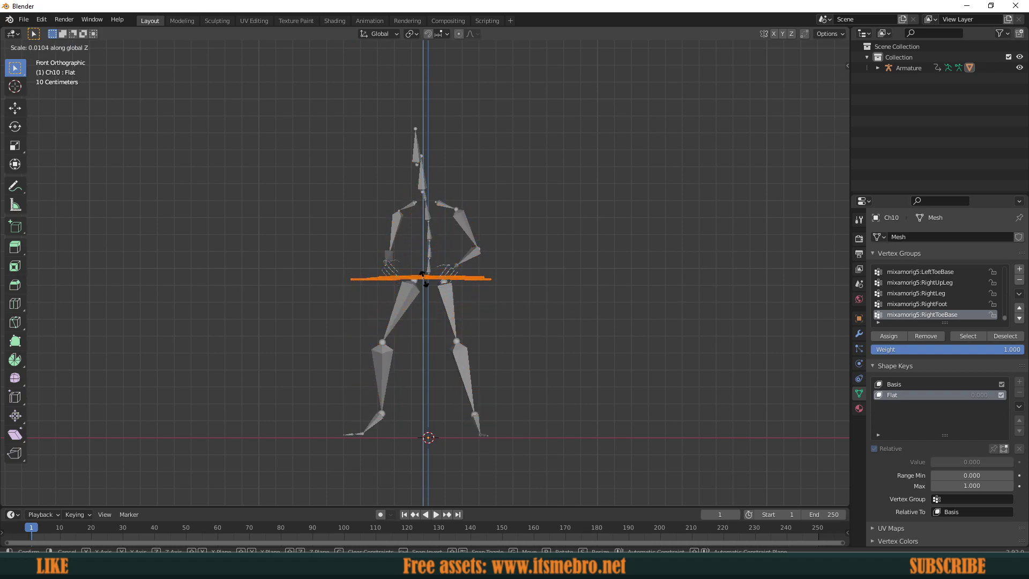
pyautogui.click(424, 278)
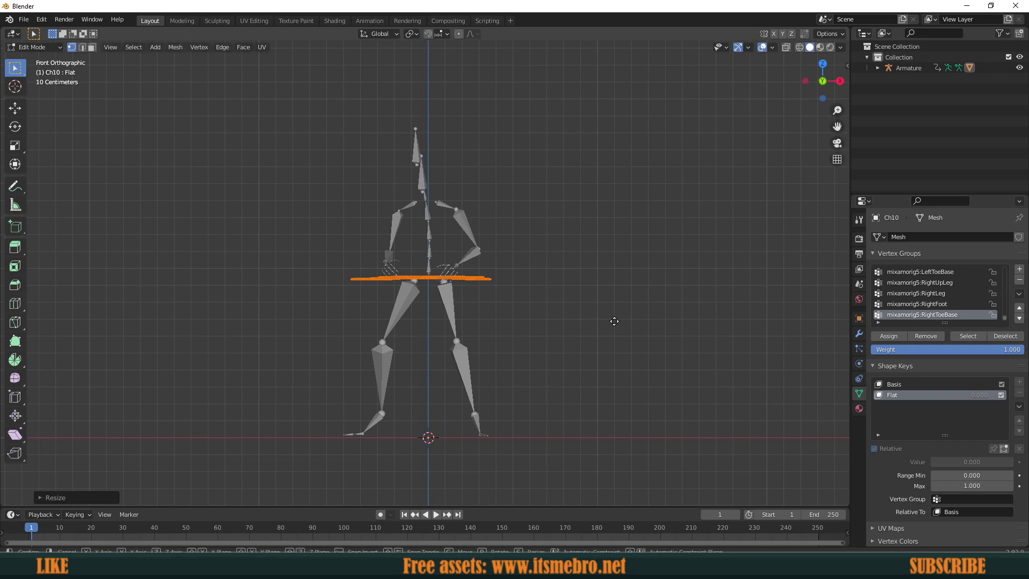
# Lower the flattened mesh along Z to just beneath the ground line and return to Object Mode
pyautogui.press('g')
pyautogui.press('z')
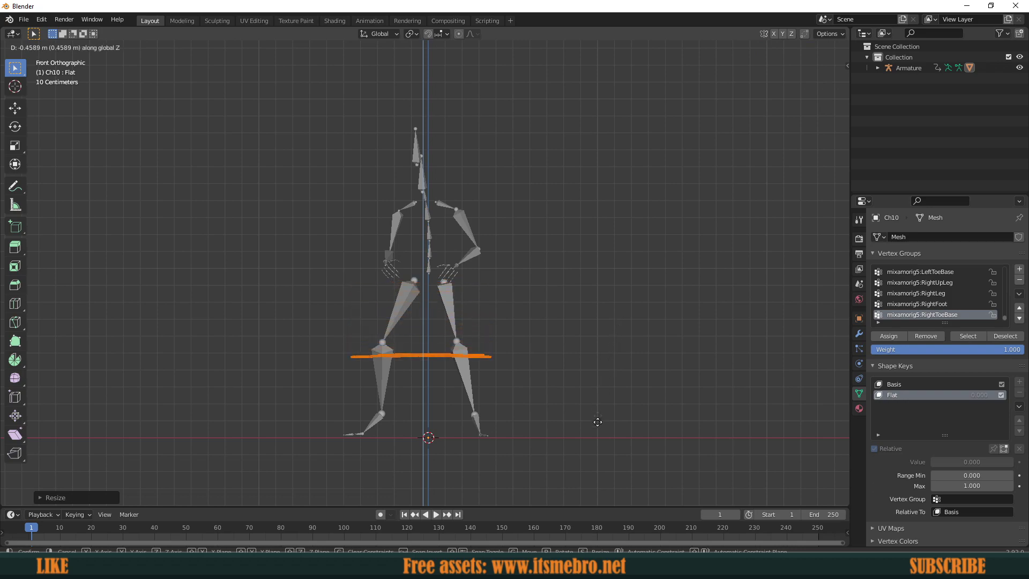
pyautogui.click(599, 494)
pyautogui.moveTo(585, 404)
pyautogui.mouseDown(button='middle')
pyautogui.moveTo(589, 423)
pyautogui.moveTo(588, 386)
pyautogui.mouseUp(button='middle')
pyautogui.press('KP_1')
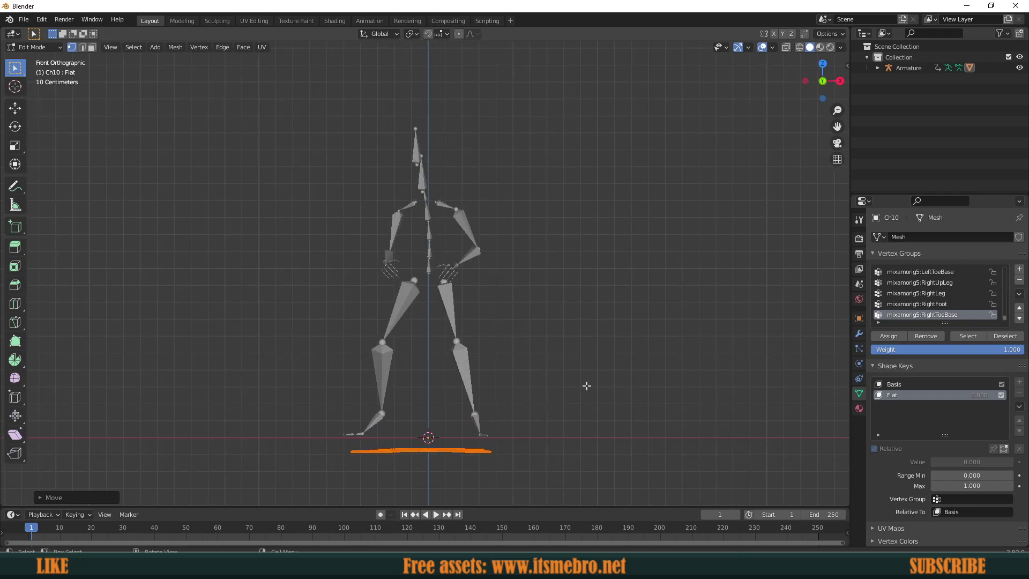
pyautogui.press('Tab')
# Test the Flat shape key by varying its value and bringing it back to 0
pyautogui.moveTo(574, 338); pyautogui.dragTo(496, 260, button='middle')
pyautogui.click(50, 47)
pyautogui.click(51, 47)
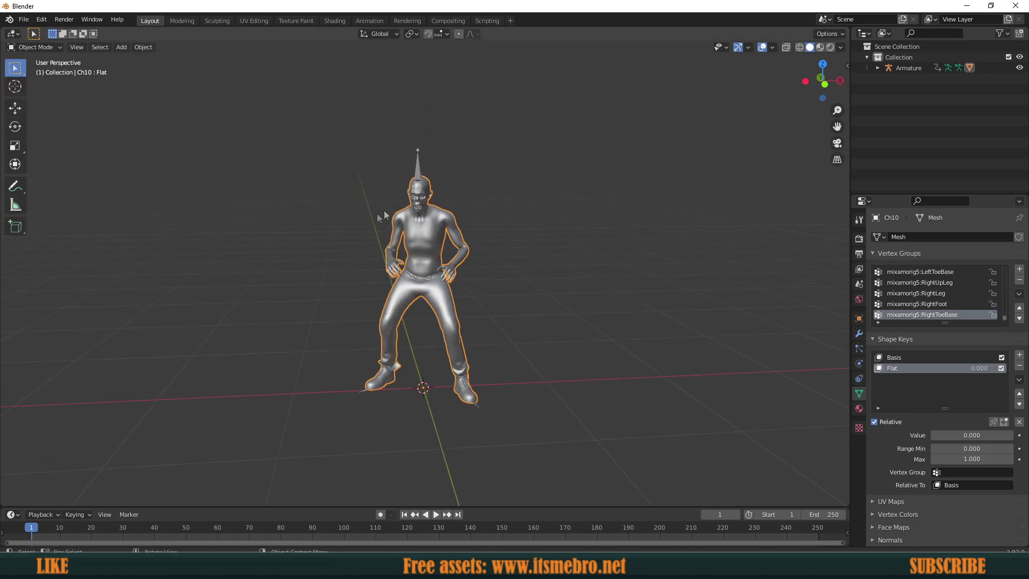
pyautogui.moveTo(503, 241); pyautogui.dragTo(504, 241, button='middle')
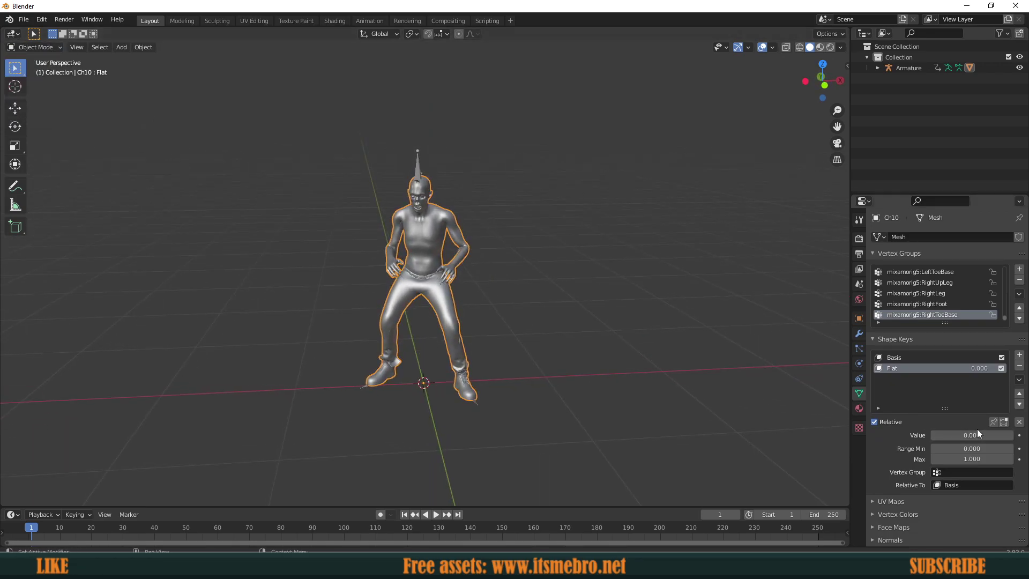
pyautogui.moveTo(942, 438)
pyautogui.mouseDown()
pyautogui.moveTo(1012, 437)
pyautogui.moveTo(935, 437)
pyautogui.mouseUp()
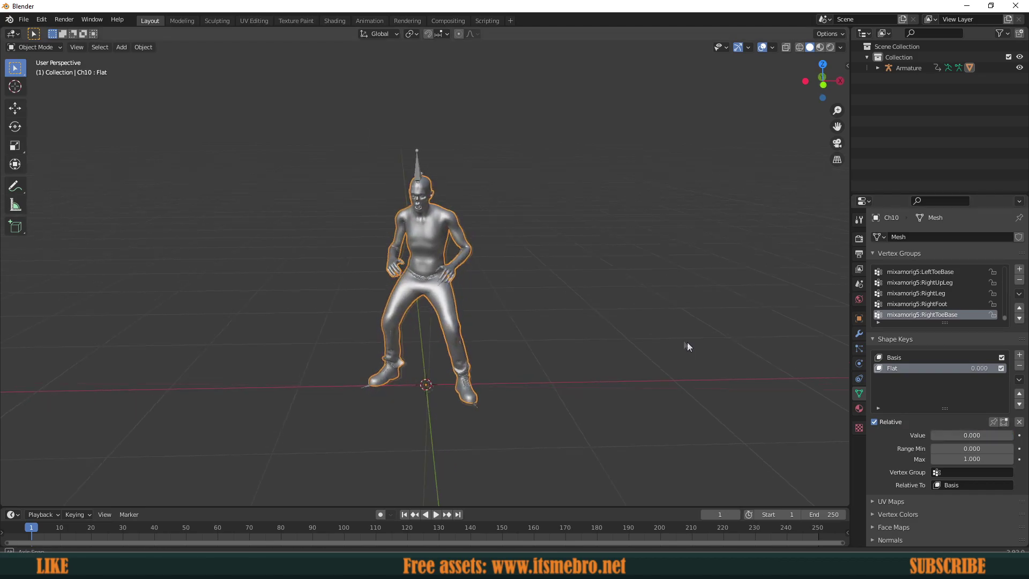
# Export the zombie as FBX to the Desktop, overwriting TutZombie.fbx
pyautogui.moveTo(680, 340); pyautogui.dragTo(688, 342, button='middle')
pyautogui.moveTo(939, 437)
pyautogui.mouseDown()
pyautogui.moveTo(1013, 437)
pyautogui.moveTo(936, 438)
pyautogui.mouseUp()
pyautogui.moveTo(826, 375); pyautogui.dragTo(639, 304, button='middle')
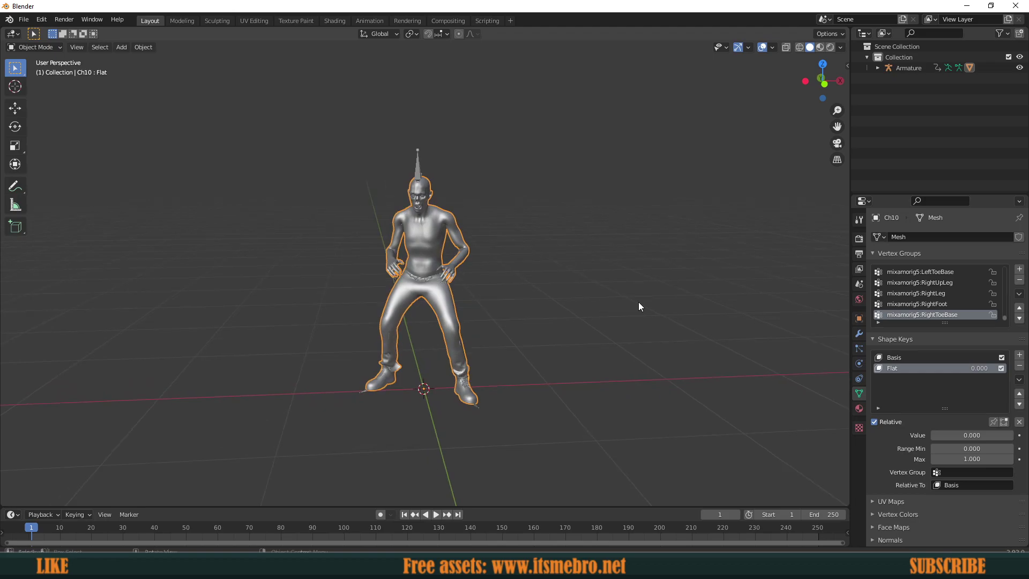
pyautogui.click(24, 20)
pyautogui.moveTo(61, 181)
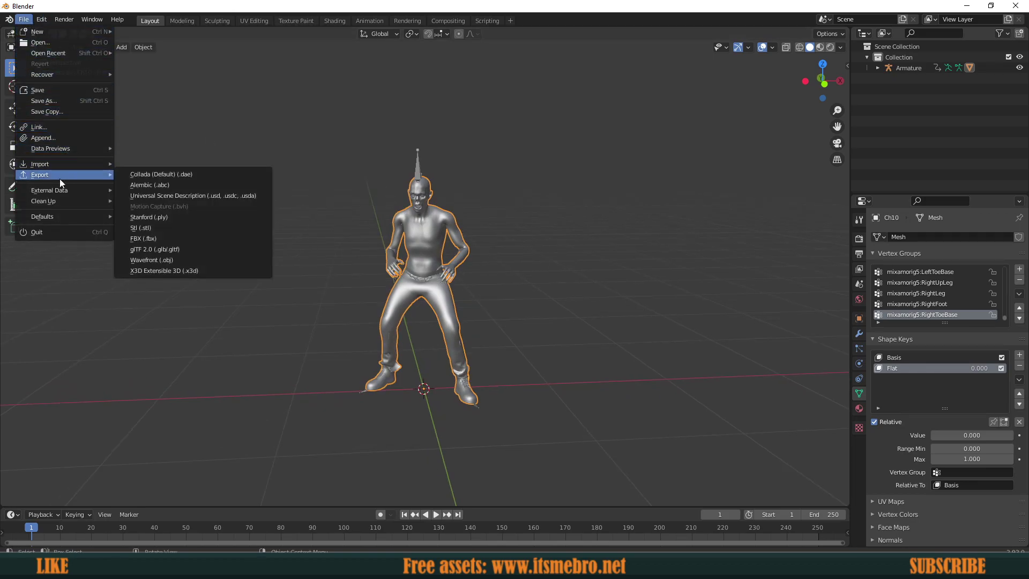
pyautogui.click(174, 237)
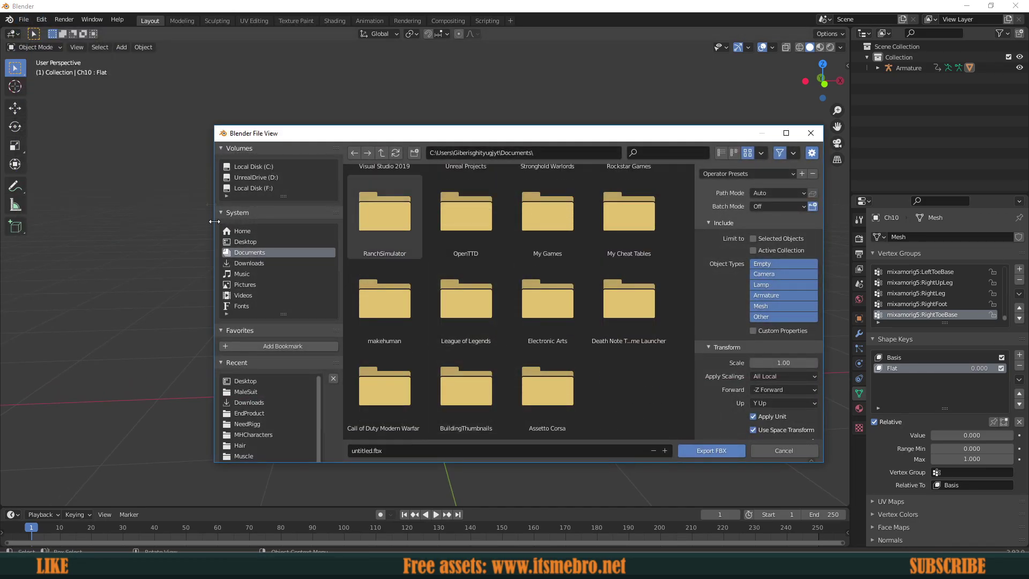
pyautogui.click(248, 242)
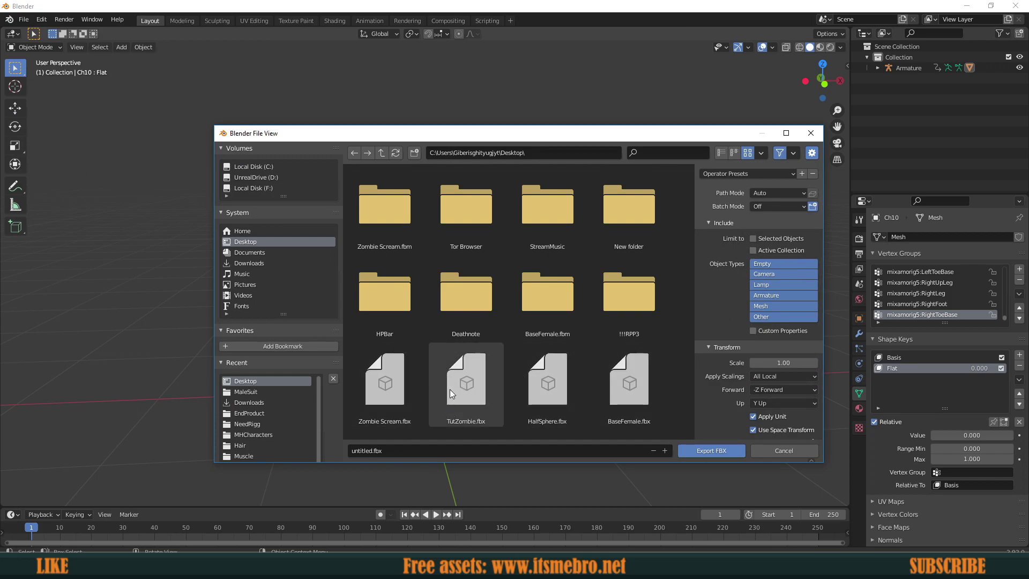
pyautogui.doubleClick(462, 382)
pyautogui.moveTo(555, 354); pyautogui.dragTo(546, 347, button='middle')
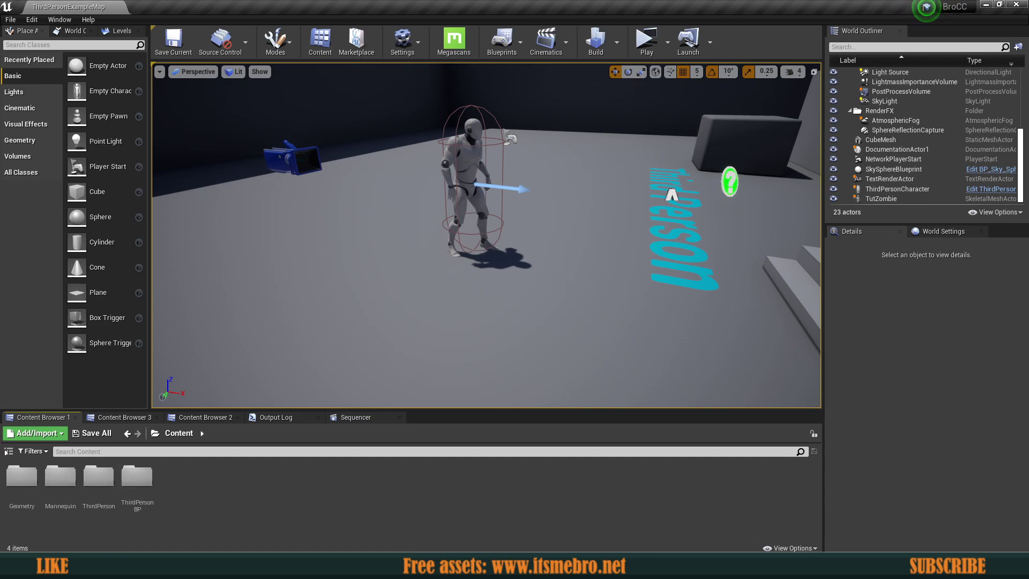
# Switch to Unreal Engine and make sure Skeletal Mesh is enabled in the FBX import options for TutZombie
pyautogui.scroll(-2, 534, 273)
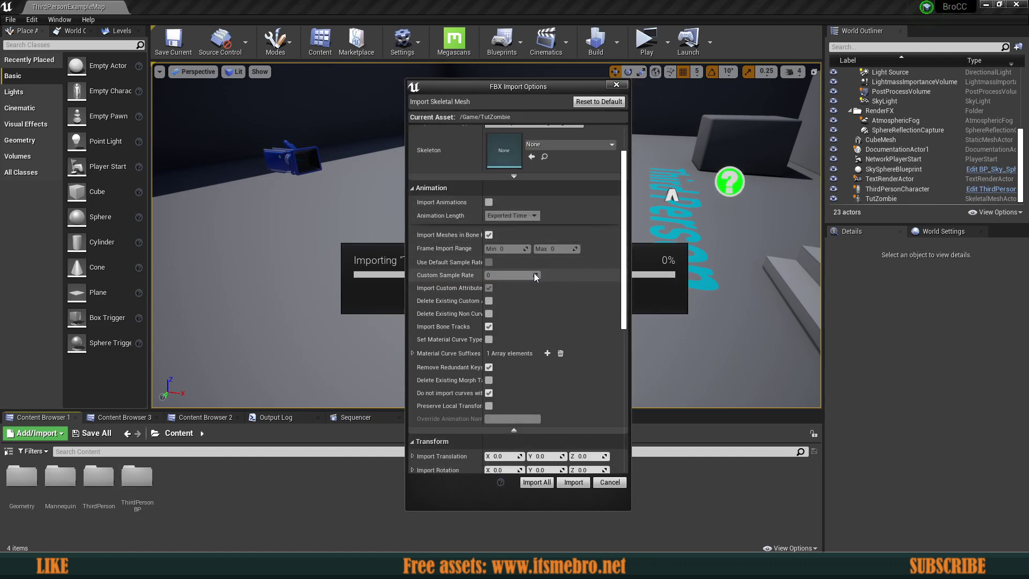
pyautogui.click(515, 430)
pyautogui.scroll(3, 534, 378)
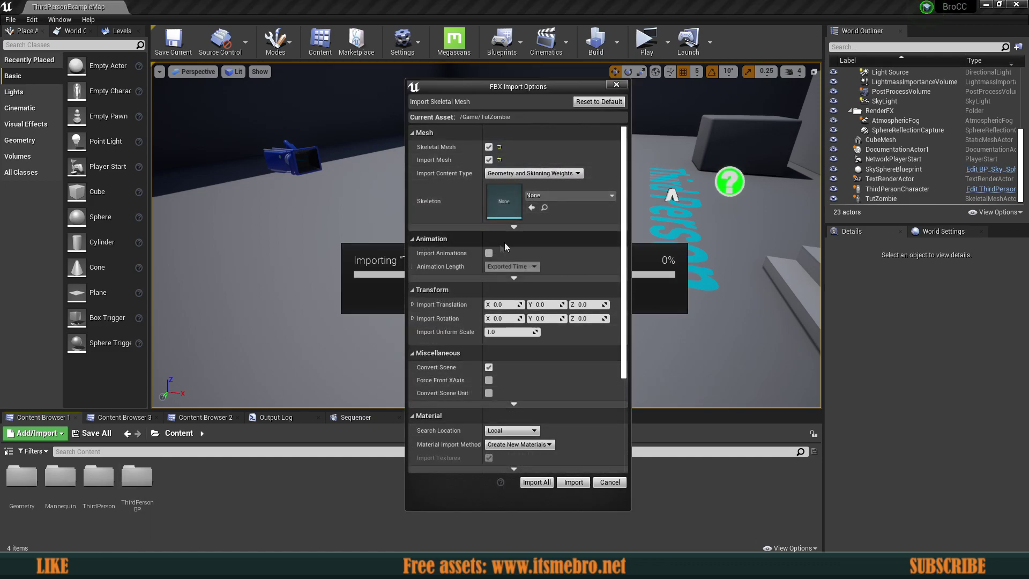
pyautogui.click(489, 147)
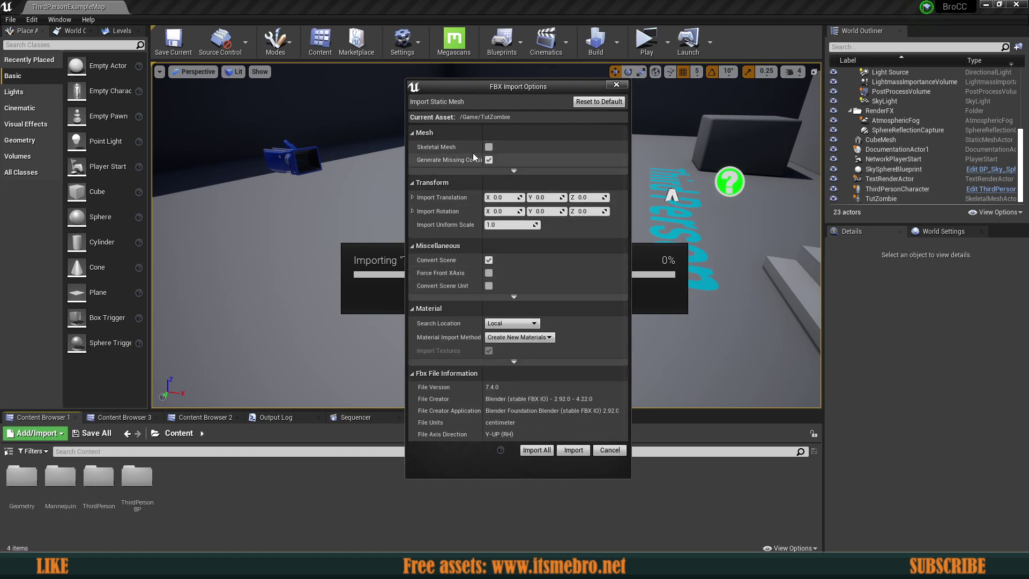
pyautogui.click(487, 147)
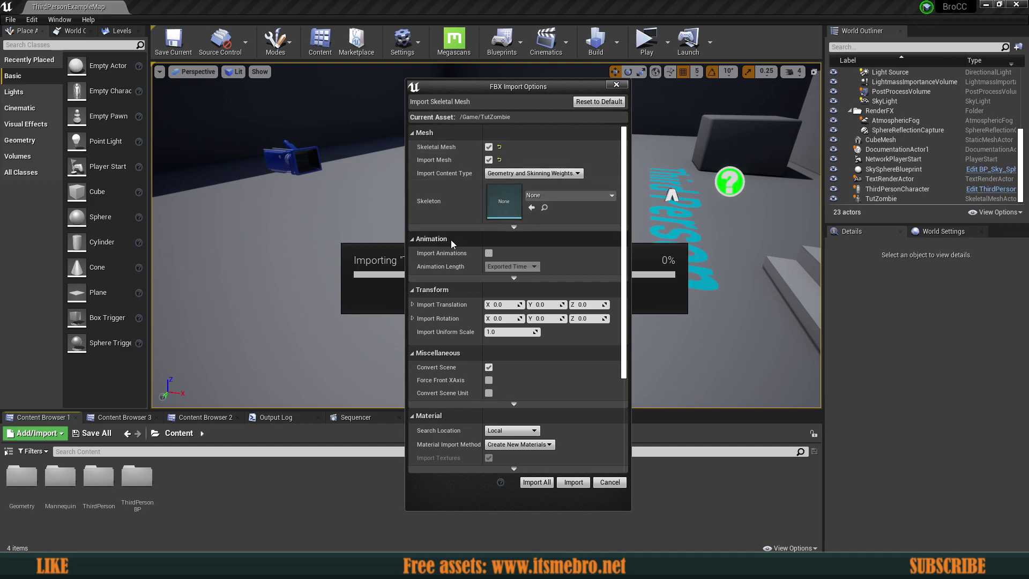
# Make sure Import Morph Targets is enabled in the advanced mesh import options
pyautogui.click(514, 229)
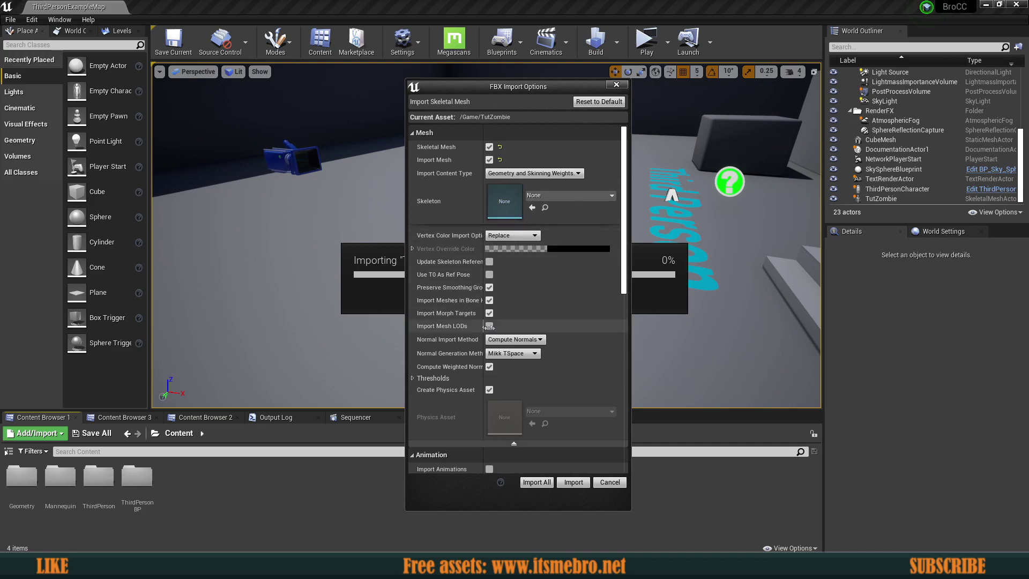
pyautogui.moveTo(487, 326); pyautogui.dragTo(499, 325)
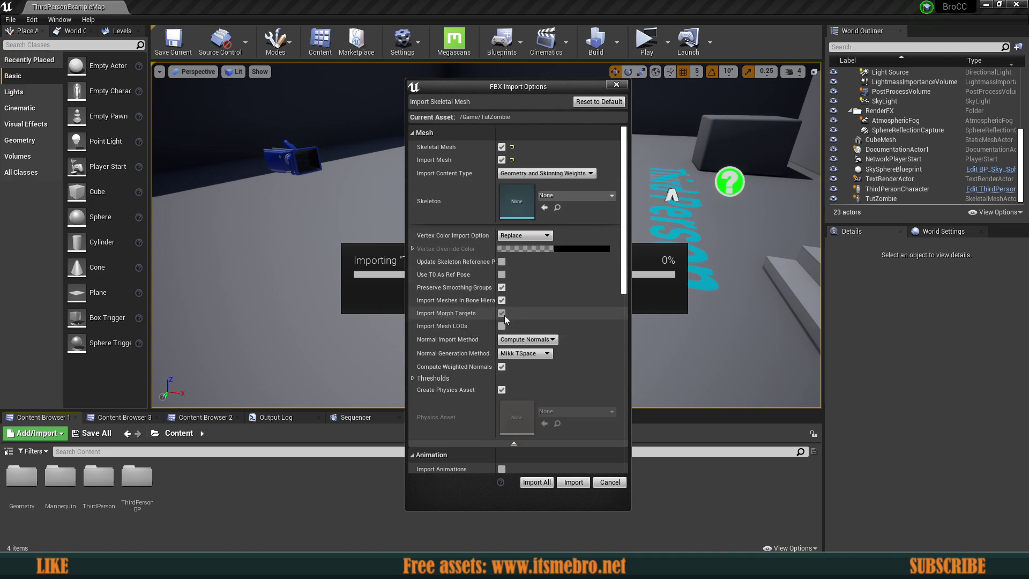
pyautogui.click(501, 313)
pyautogui.moveTo(495, 314); pyautogui.dragTo(492, 315)
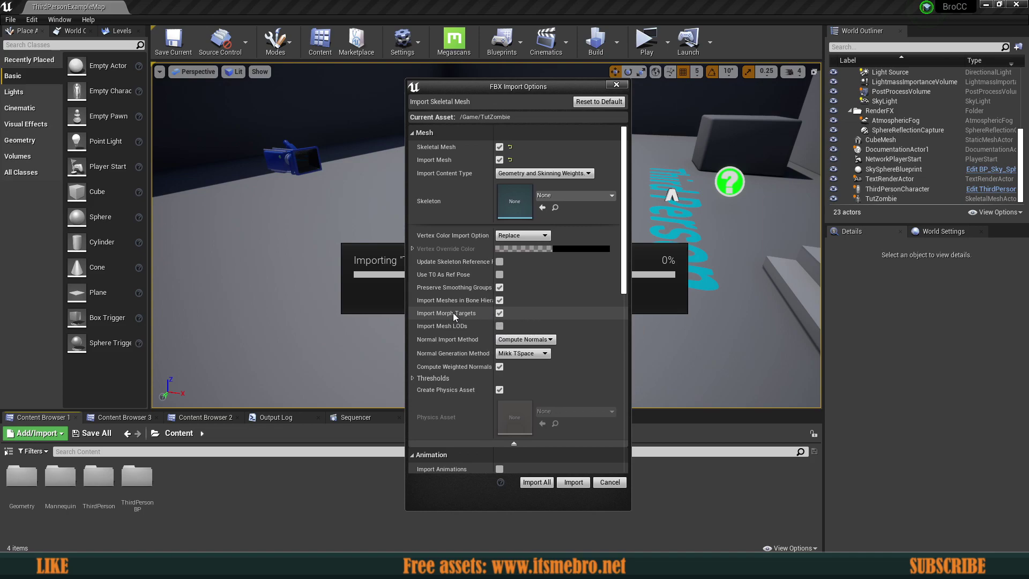
pyautogui.click(515, 444)
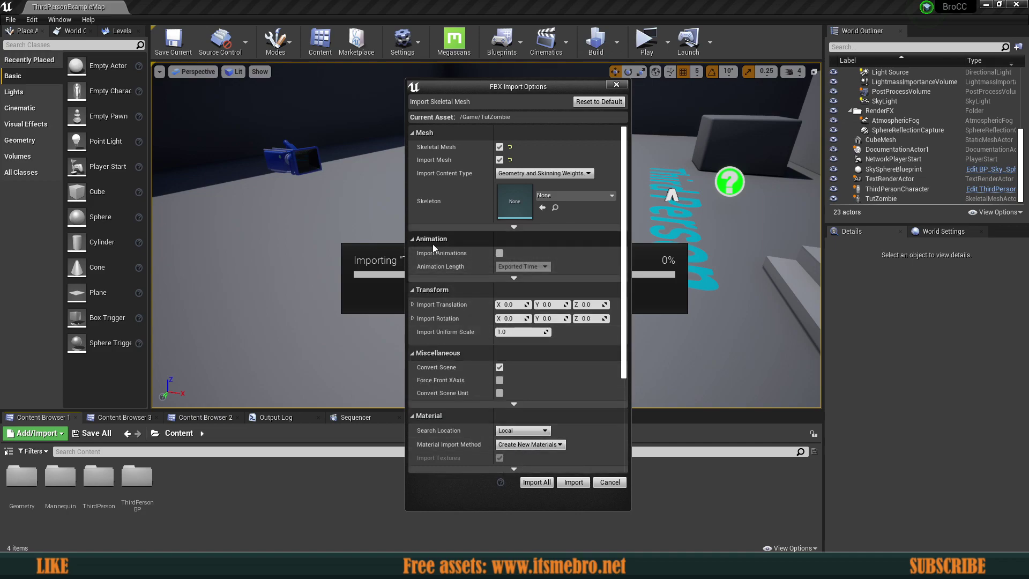
# Examine the advanced animation import options, including Do not import curves with only 0 values
pyautogui.click(515, 279)
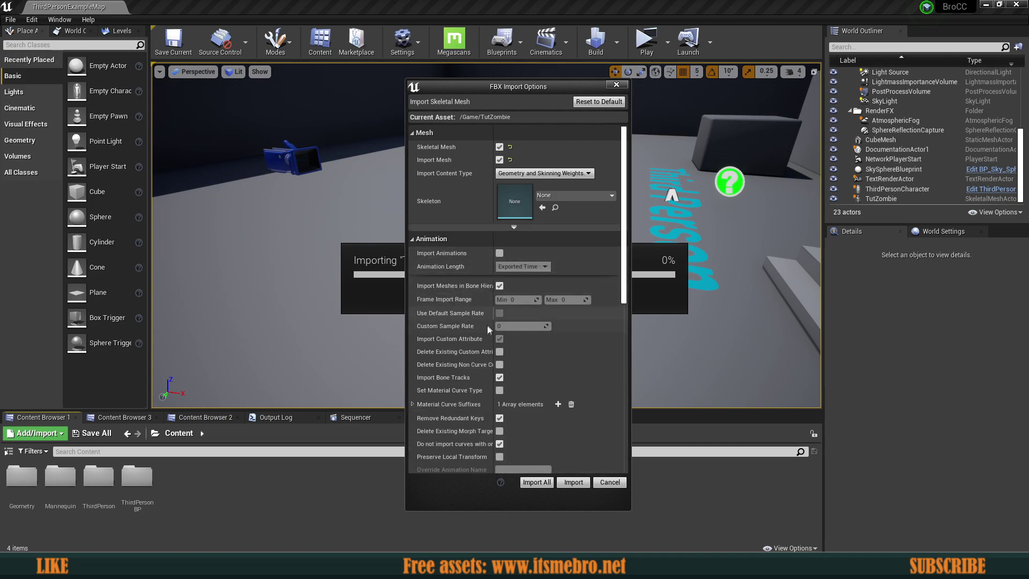
pyautogui.scroll(-3, 486, 346)
pyautogui.moveTo(492, 351); pyautogui.dragTo(543, 353)
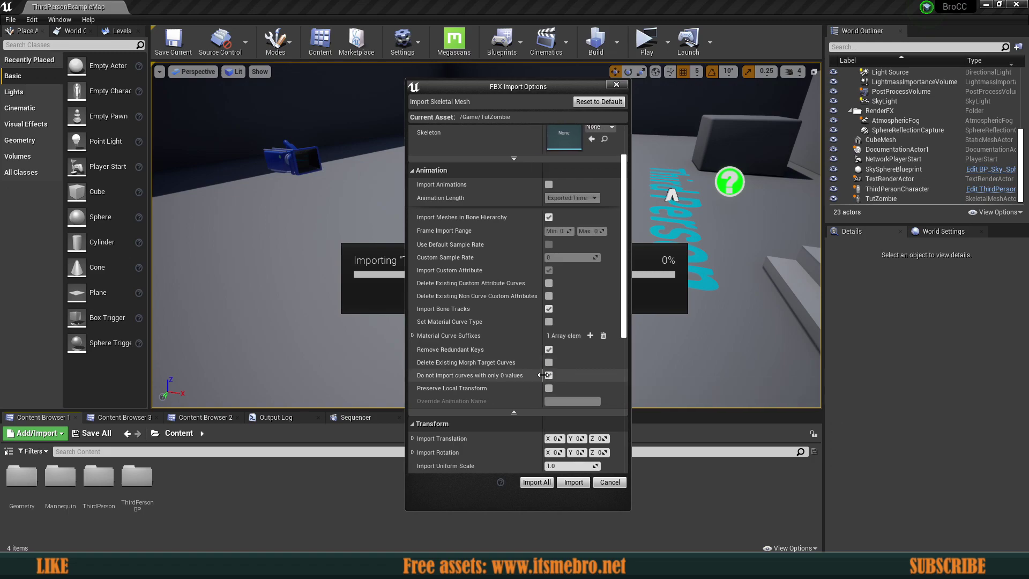
pyautogui.moveTo(542, 375); pyautogui.dragTo(493, 378)
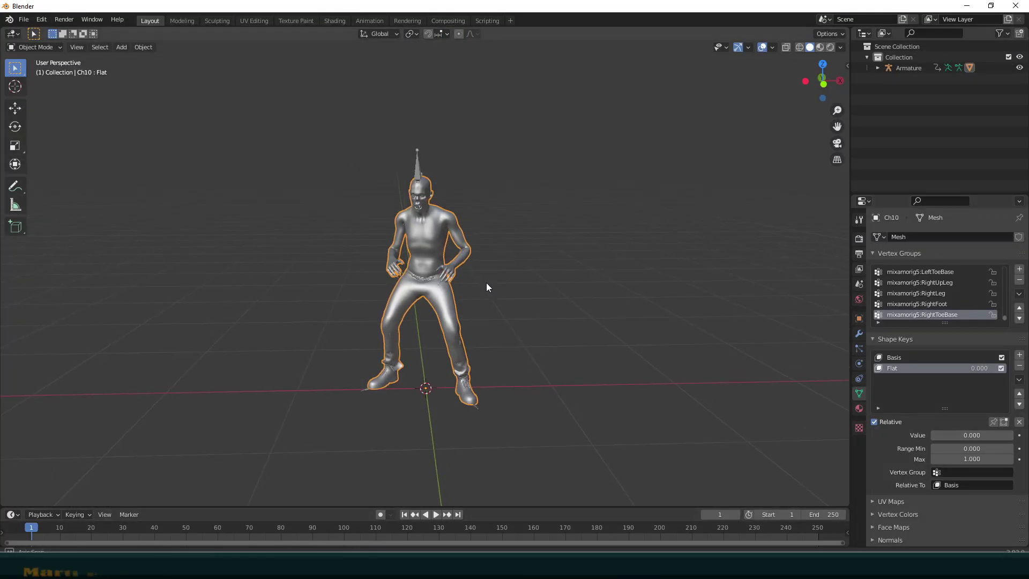
# In Blender, vary the value of the zombie's Flat shape key and set it back to 0
pyautogui.moveTo(954, 434)
pyautogui.mouseDown()
pyautogui.moveTo(972, 435)
pyautogui.moveTo(956, 435)
pyautogui.mouseUp()
pyautogui.doubleClick(954, 434)
pyautogui.write('0')
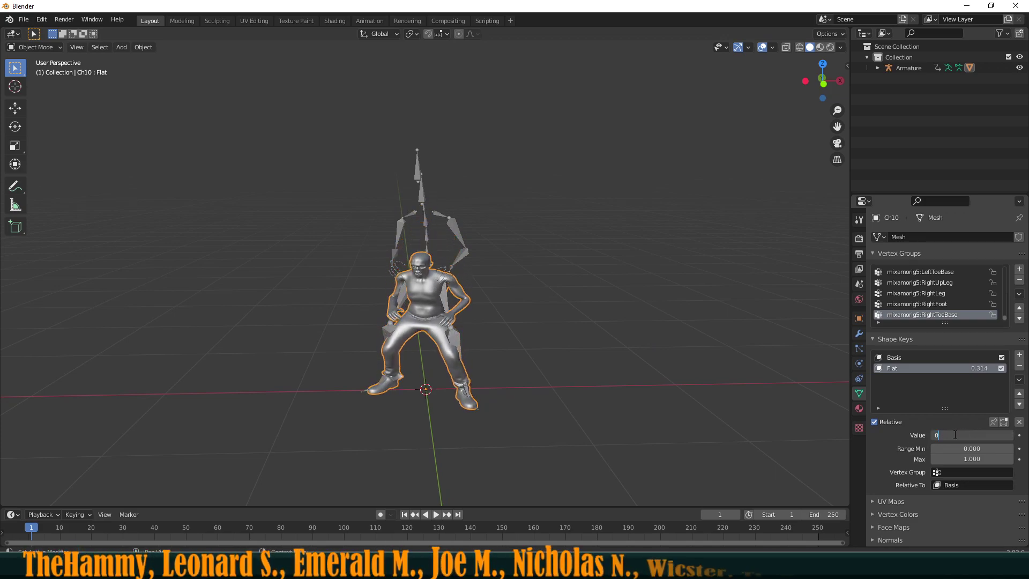
pyautogui.press('Return')
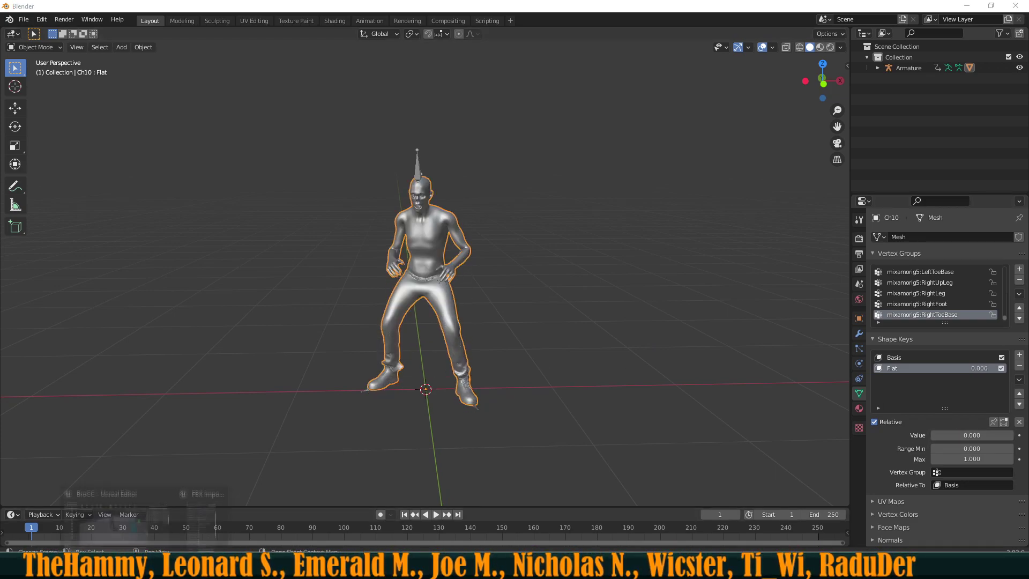
# Return to Unreal Engine and import TutZombie, keeping Do not import curves with only 0 values enabled
pyautogui.moveTo(145, 568)
pyautogui.click(195, 523)
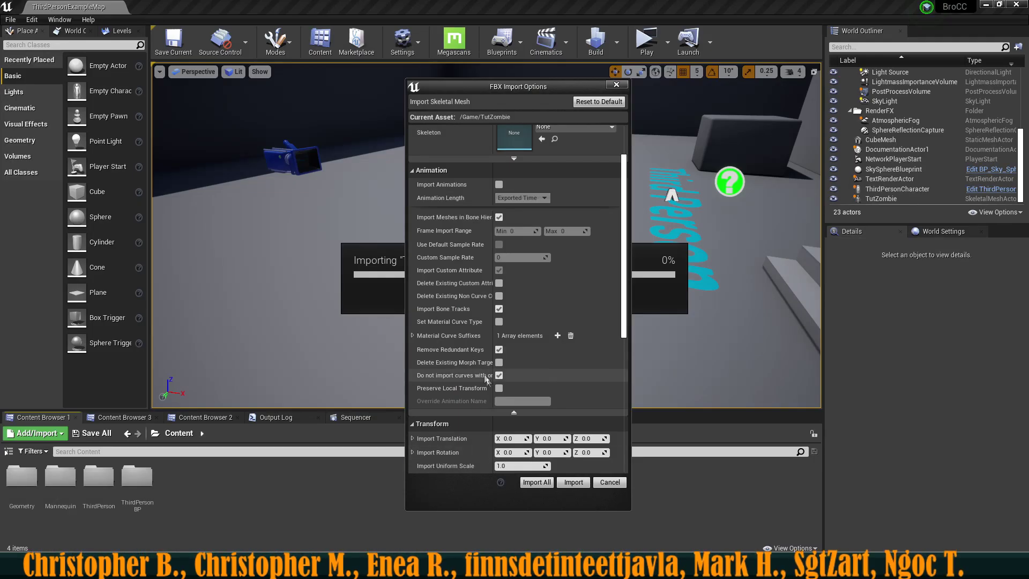
pyautogui.moveTo(520, 393); pyautogui.dragTo(501, 392)
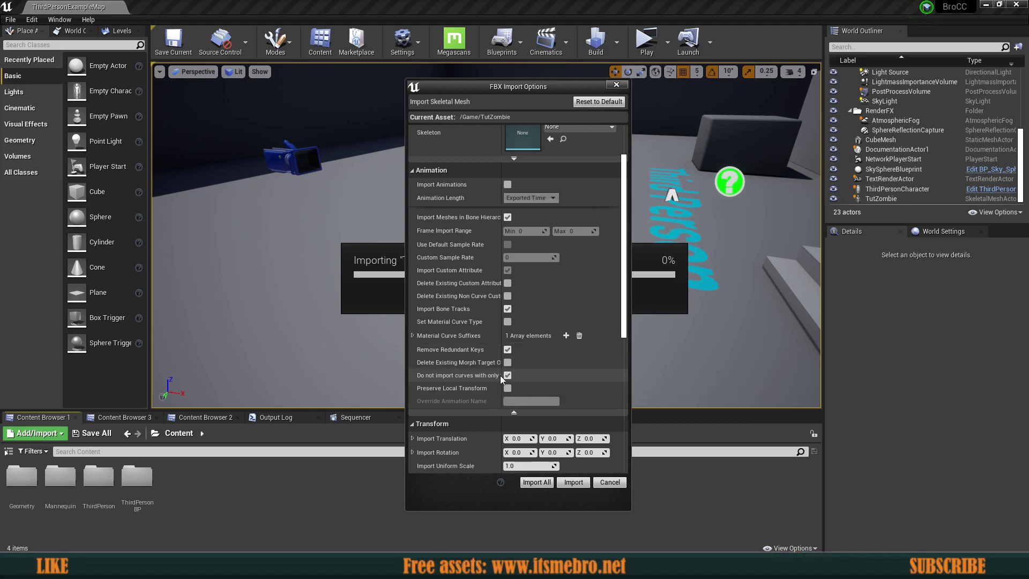
pyautogui.scroll(3, 504, 384)
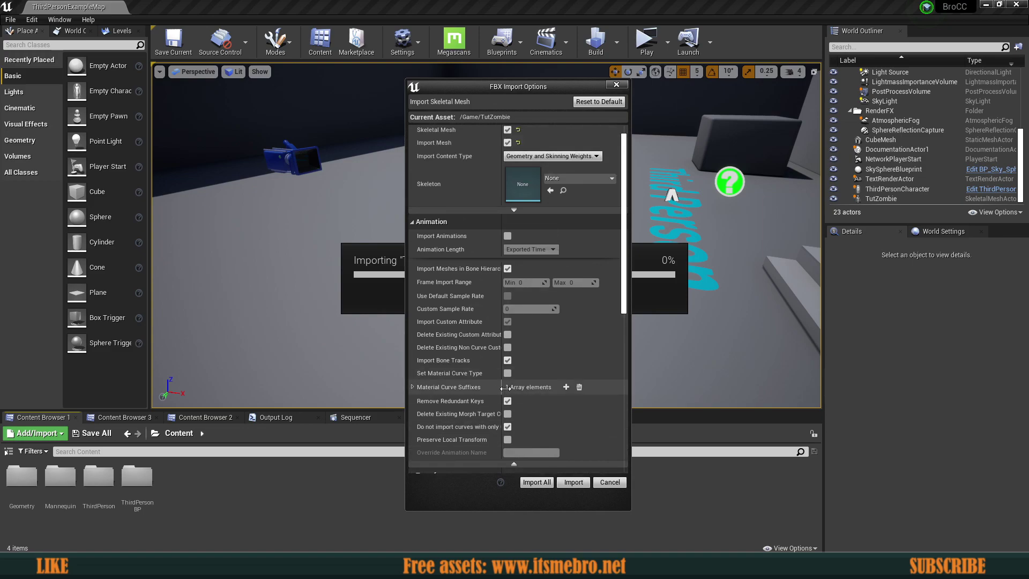
pyautogui.scroll(1, 505, 389)
pyautogui.click(572, 483)
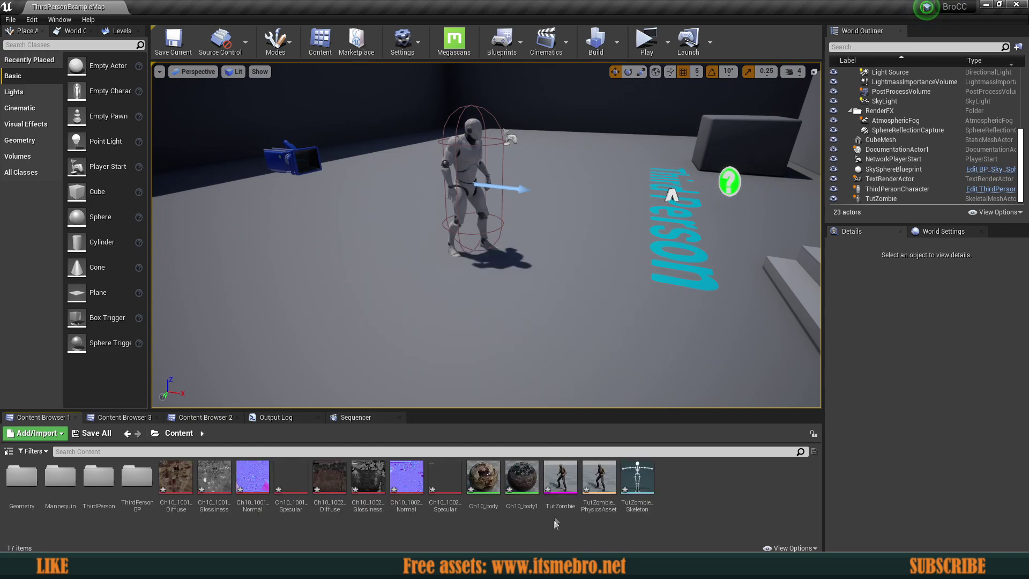
# Open the imported TutZombie skeletal mesh and check that the Morph Target Previewer is shown
pyautogui.doubleClick(560, 476)
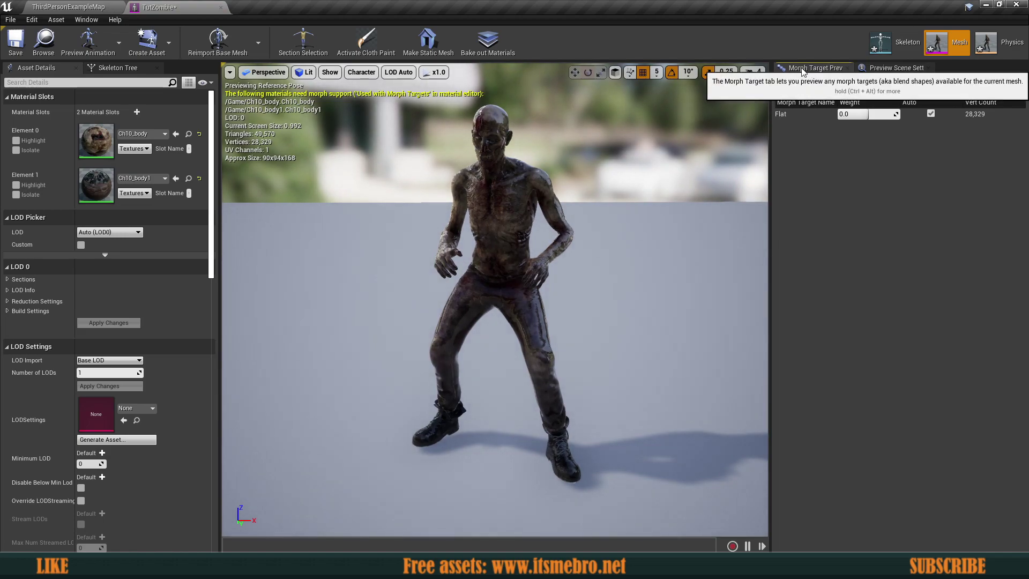
pyautogui.click(86, 20)
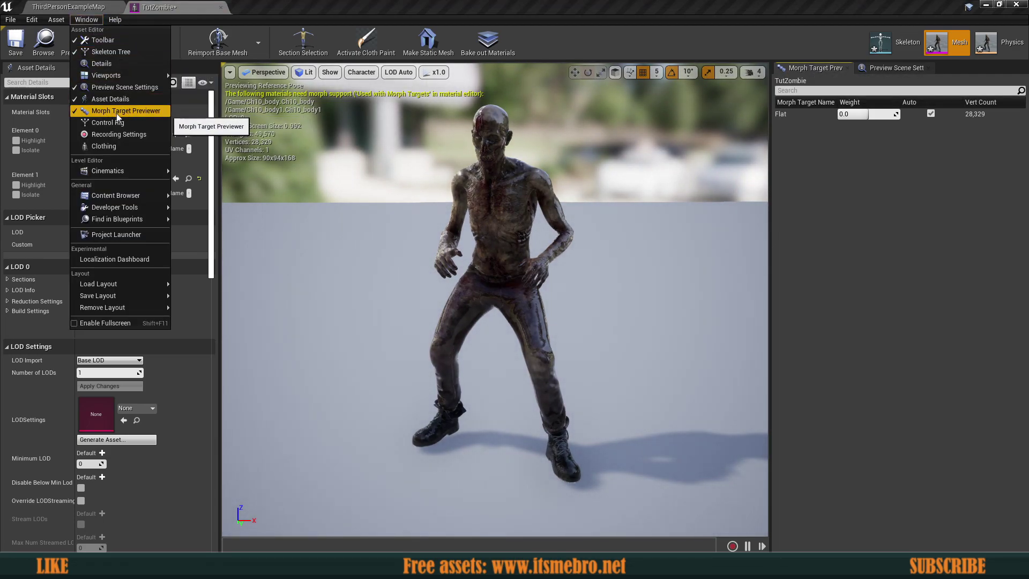
pyautogui.moveTo(311, 160); pyautogui.dragTo(312, 131, button='middle')
pyautogui.click(87, 20)
# Test the Flat morph target by varying its weight and resetting it to 0
pyautogui.moveTo(869, 111)
pyautogui.mouseDown()
pyautogui.moveTo(896, 111)
pyautogui.moveTo(882, 114)
pyautogui.mouseUp()
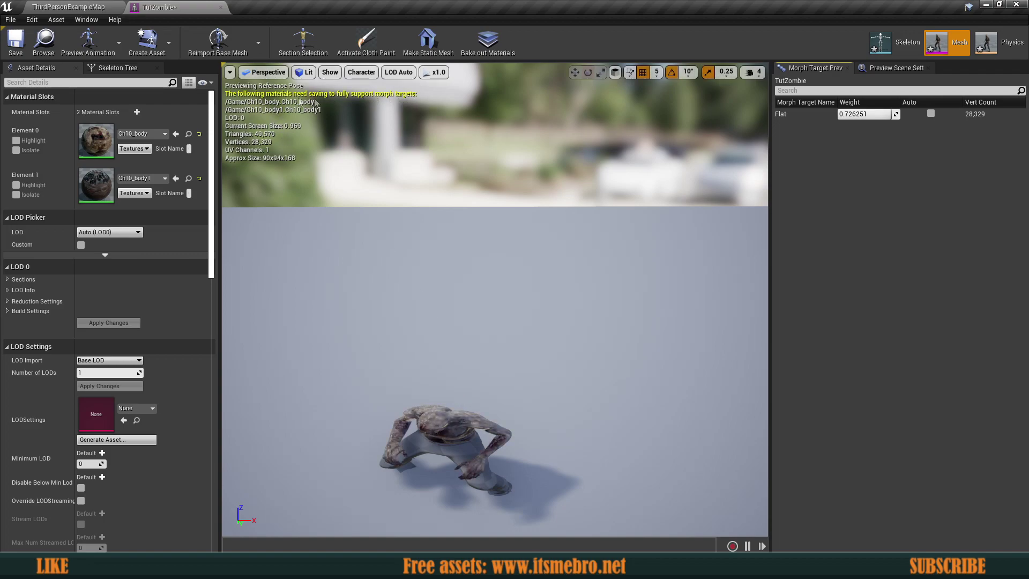
pyautogui.moveTo(885, 116); pyautogui.dragTo(855, 116)
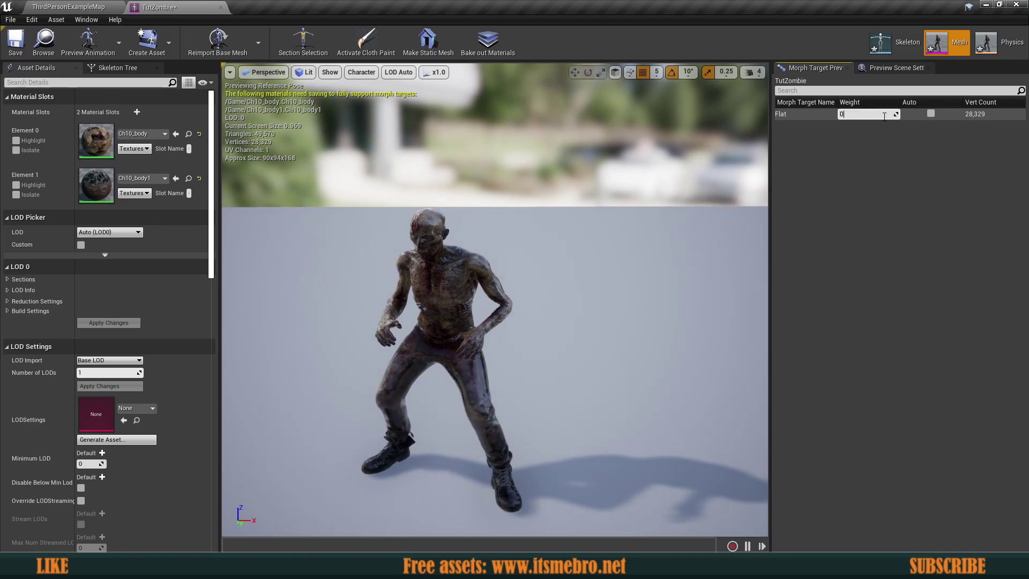
pyautogui.press('Return')
# Examine the zombie mesh from several distances and angles in the preview viewport
pyautogui.press('w')
pyautogui.moveTo(616, 230); pyautogui.dragTo(649, 247, button='right')
pyautogui.press('s')
pyautogui.press('w')
pyautogui.press('a')
pyautogui.press('w')
pyautogui.press('w')
pyautogui.press('s')
pyautogui.press('w')
pyautogui.press('a')
pyautogui.press('s')
pyautogui.press('d')
pyautogui.moveTo(675, 298); pyautogui.dragTo(691, 300)
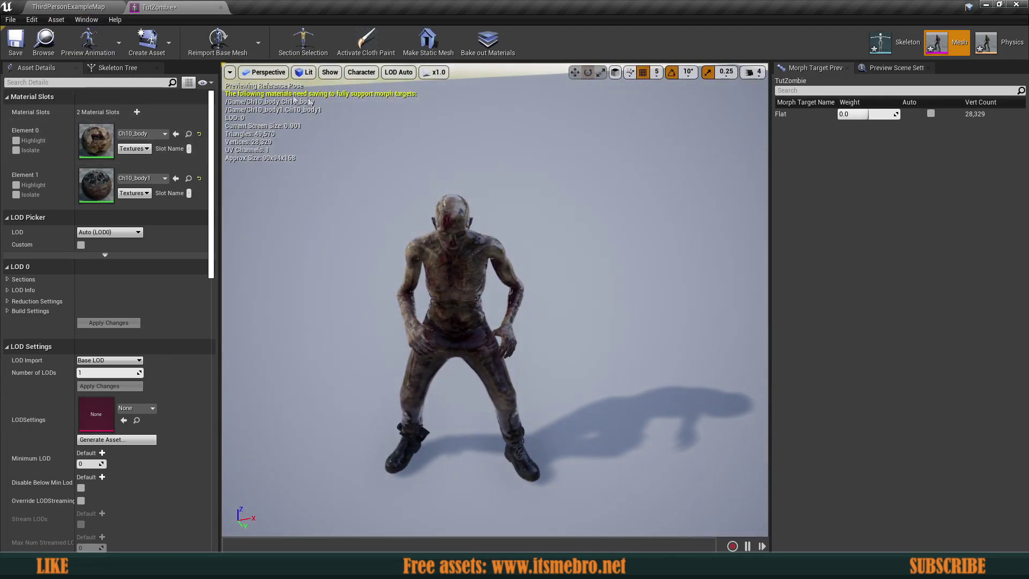
# Open the zombie's Ch10_body1 and Ch10_body materials from the Content folder
pyautogui.click(99, 3)
pyautogui.doubleClick(525, 484)
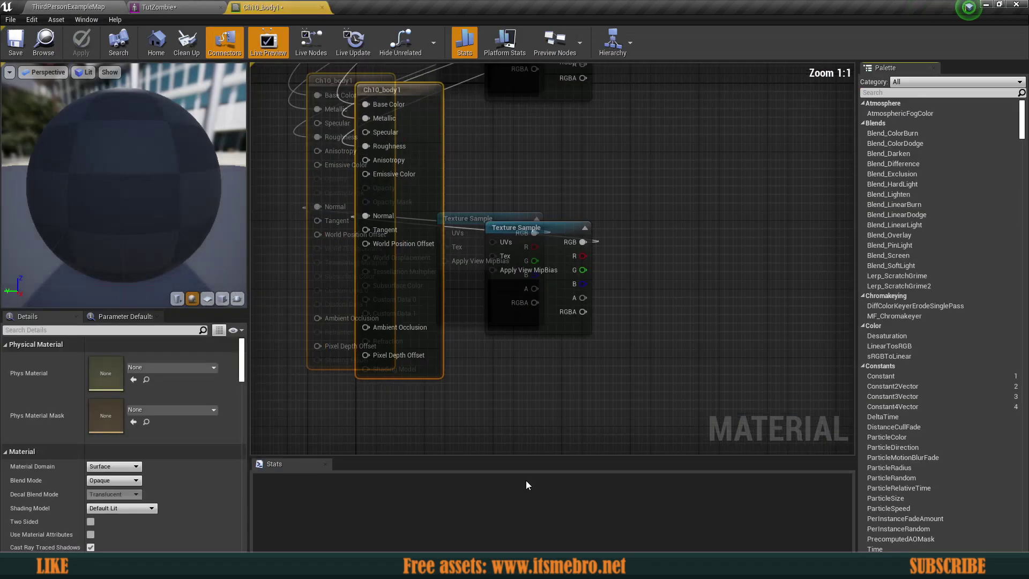
pyautogui.click(99, 5)
pyautogui.doubleClick(483, 480)
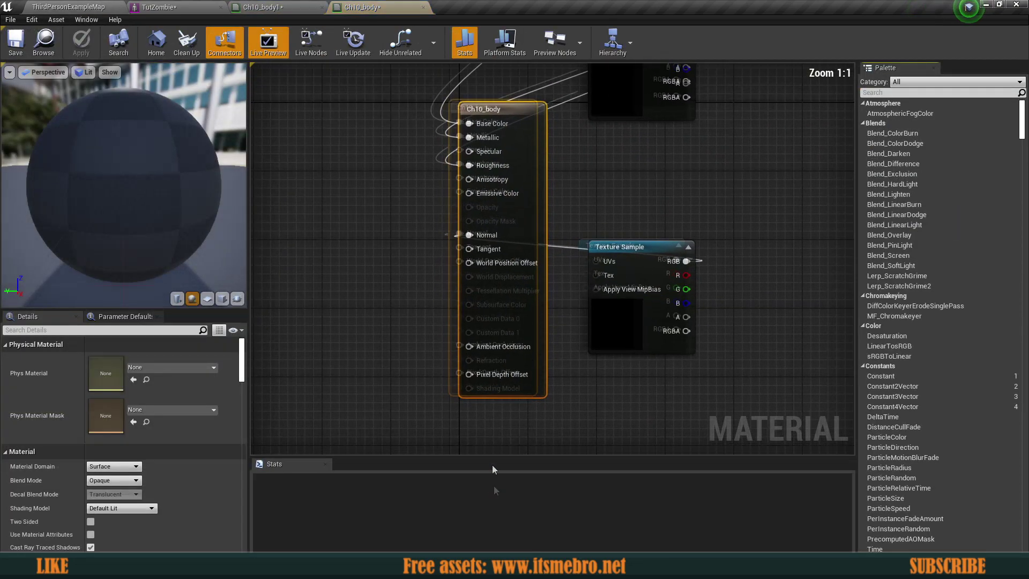
# Arrange the four Texture Sample nodes in a spaced column to the left of the Ch10_body material node
pyautogui.click(568, 236)
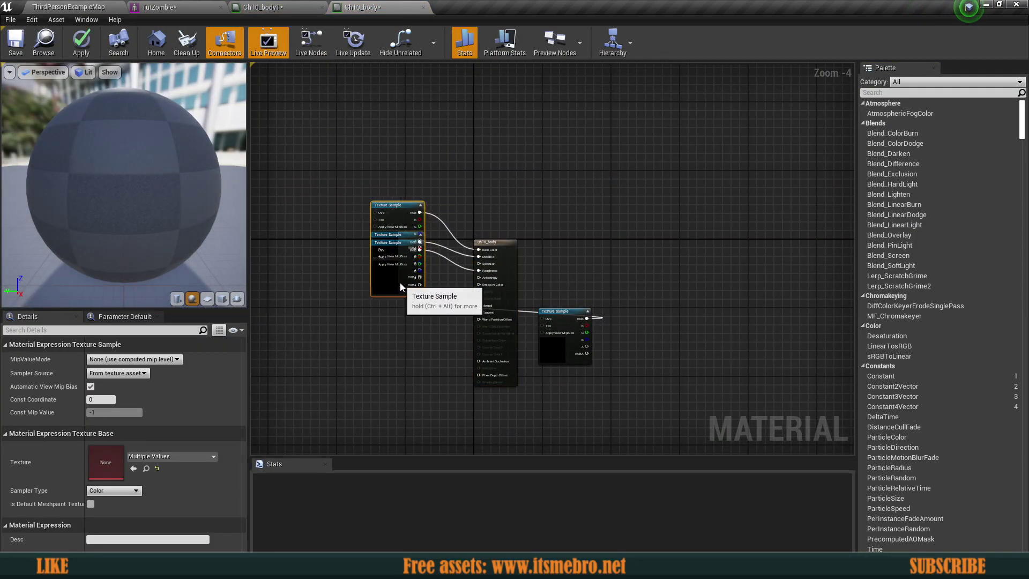
pyautogui.scroll(5, 401, 287)
pyautogui.moveTo(715, 334); pyautogui.dragTo(373, 322)
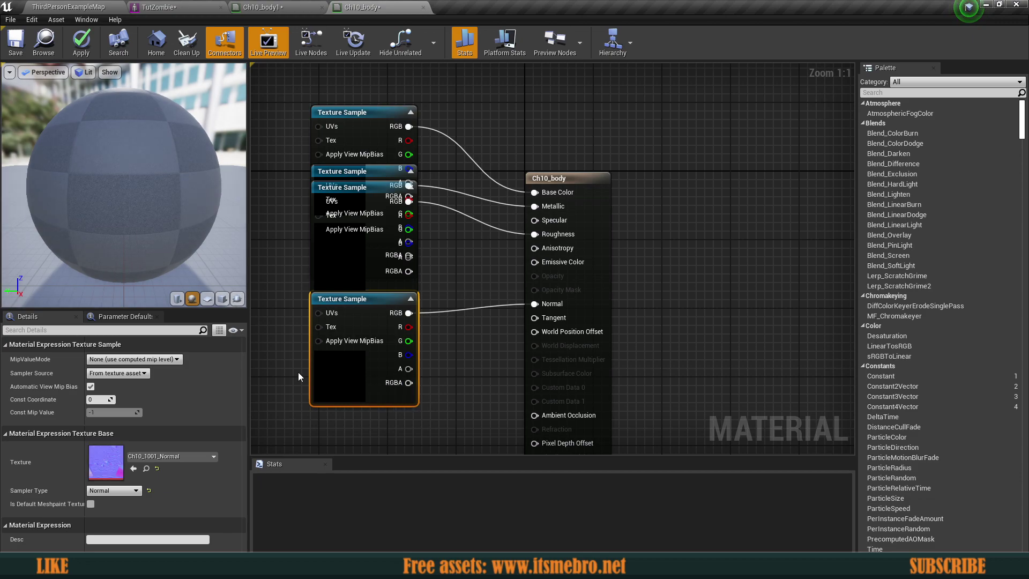
pyautogui.moveTo(359, 286); pyautogui.dragTo(361, 284)
pyautogui.moveTo(368, 283); pyautogui.dragTo(365, 377)
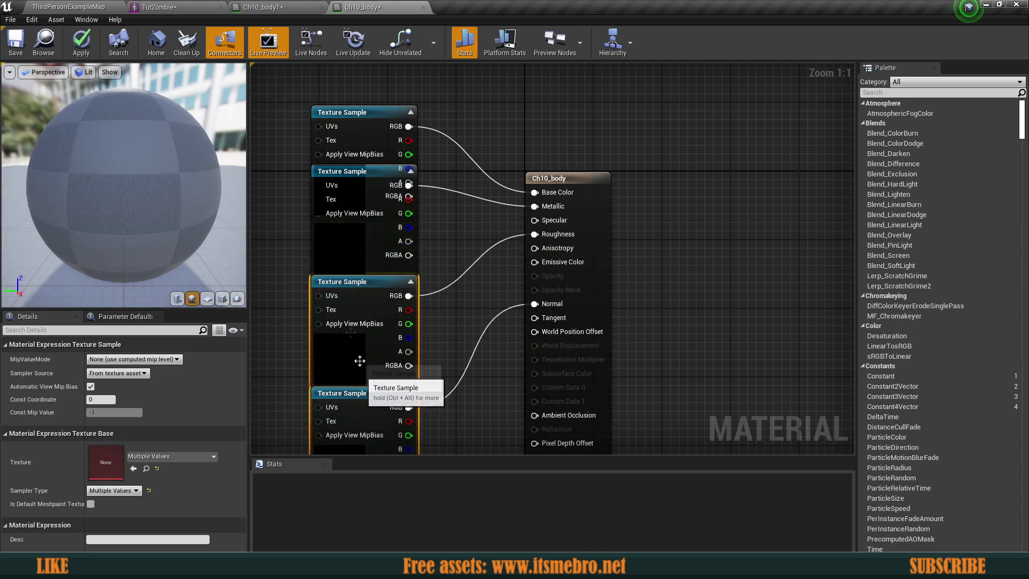
pyautogui.keyDown('ctrl'); pyautogui.click(371, 263); pyautogui.keyUp('ctrl')
pyautogui.moveTo(371, 263); pyautogui.dragTo(374, 324)
pyautogui.moveTo(389, 300); pyautogui.dragTo(470, 193, button='right')
pyautogui.scroll(-1, 471, 193)
pyautogui.click(346, 112)
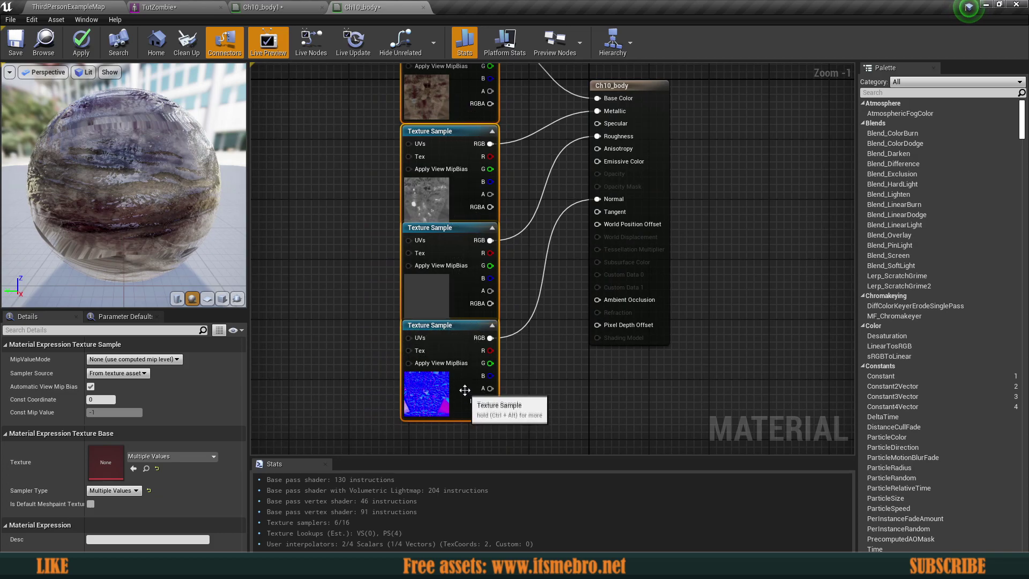
pyautogui.moveTo(468, 393); pyautogui.dragTo(430, 391)
pyautogui.click(514, 244)
pyautogui.scroll(1, 452, 277)
pyautogui.moveTo(553, 208); pyautogui.dragTo(524, 291, button='right')
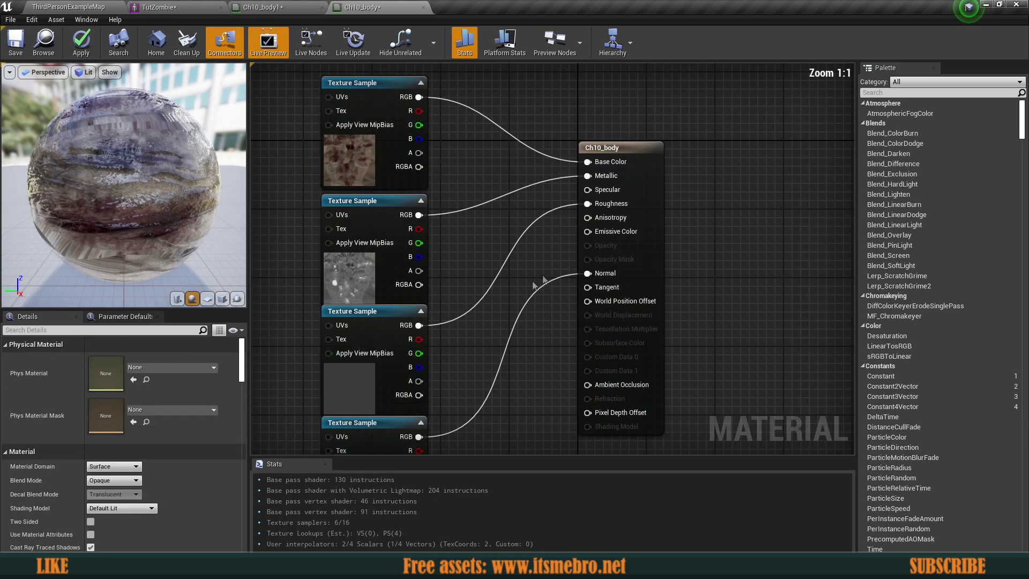
# Replace the texture connection to Roughness in the Ch10_body material with a Constant node of value 1 and save the material
pyautogui.moveTo(591, 203); pyautogui.dragTo(567, 242, button='right')
pyautogui.keyDown('alt'); pyautogui.click(570, 240); pyautogui.keyUp('alt')
pyautogui.press('1')
pyautogui.click(499, 271)
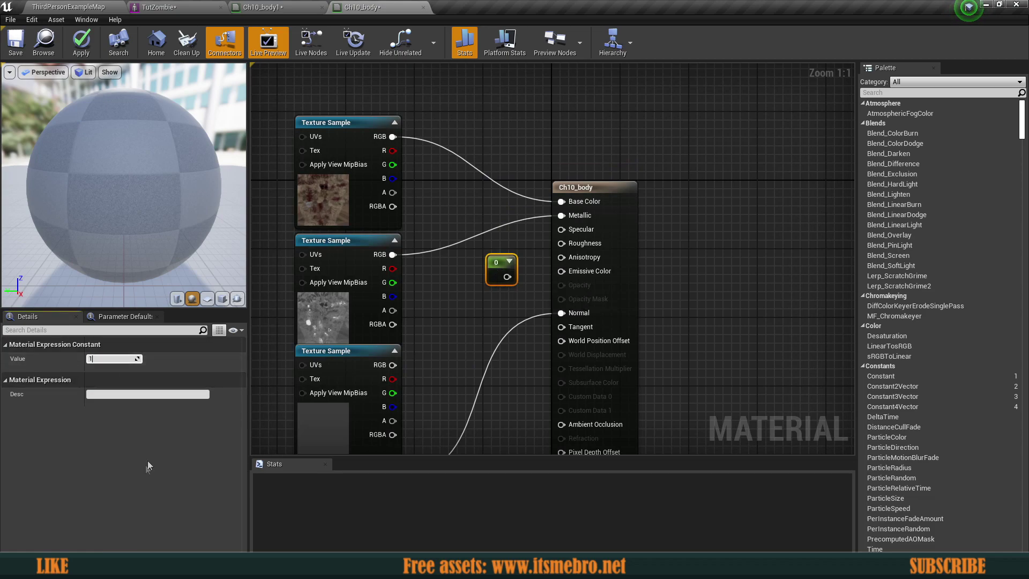
pyautogui.moveTo(508, 277)
pyautogui.mouseDown()
pyautogui.moveTo(536, 266)
pyautogui.moveTo(504, 260)
pyautogui.mouseUp()
pyautogui.click(483, 302)
pyautogui.moveTo(482, 301); pyautogui.dragTo(513, 252, button='right')
pyautogui.click(16, 54)
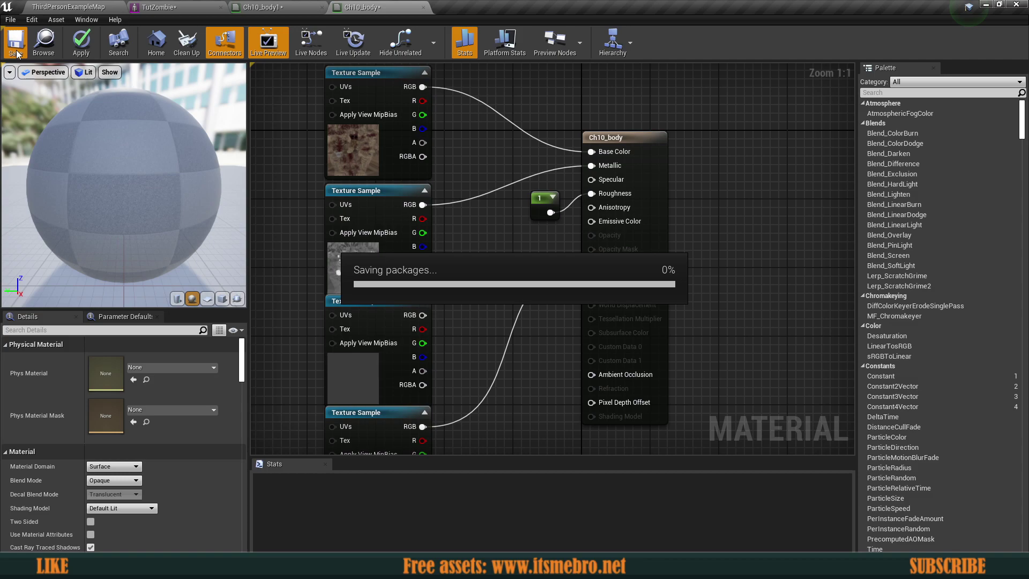
# In the Ch10_body1 material, delete the Ch10_1002_Specular Texture Sample and add a Constant node with value 1
pyautogui.click(295, 9)
pyautogui.moveTo(486, 201); pyautogui.dragTo(436, 282, button='right')
pyautogui.scroll(-2, 436, 282)
pyautogui.moveTo(612, 221); pyautogui.dragTo(373, 339)
pyautogui.scroll(2, 376, 314)
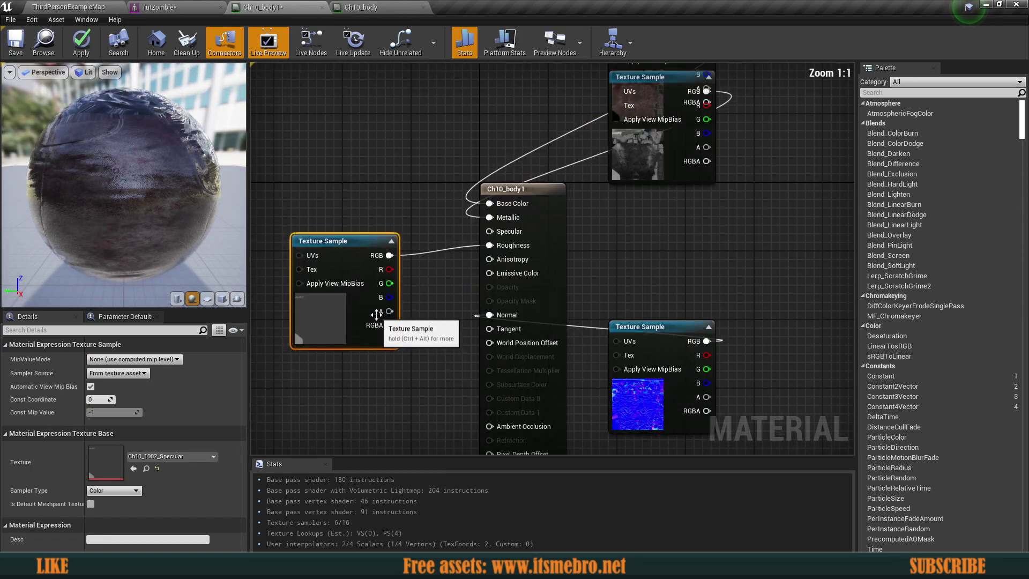
pyautogui.press('Delete')
pyautogui.click(405, 255)
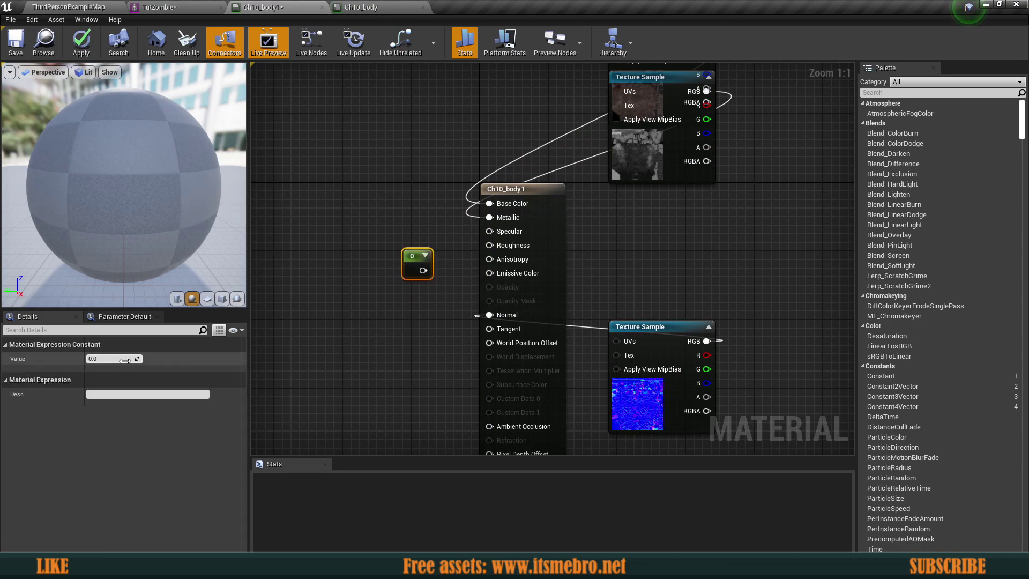
pyautogui.click(370, 308)
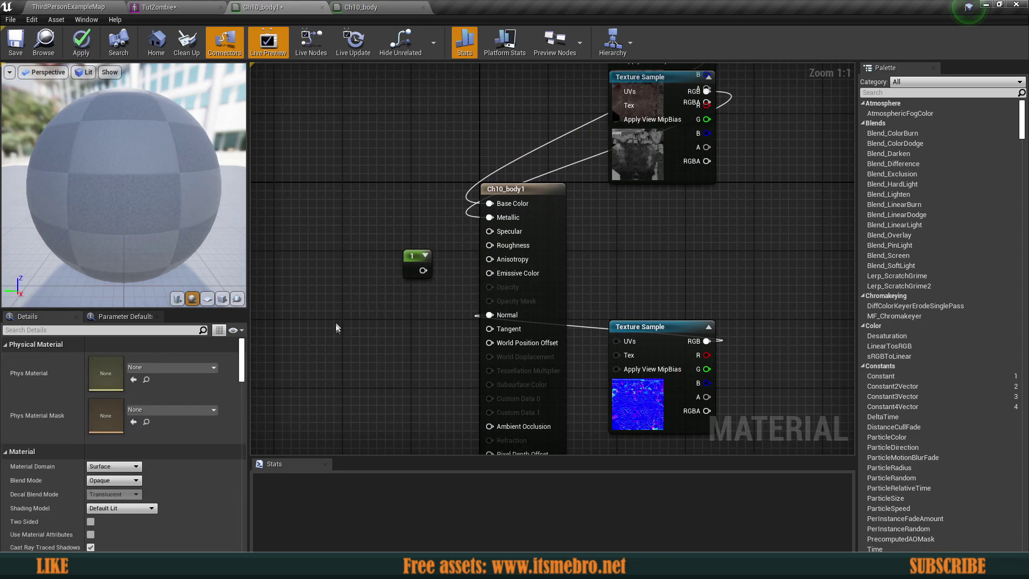
# Connect the Constant node of value 1 to the Roughness input of Ch10_body1 and place it beside that input
pyautogui.click(335, 295)
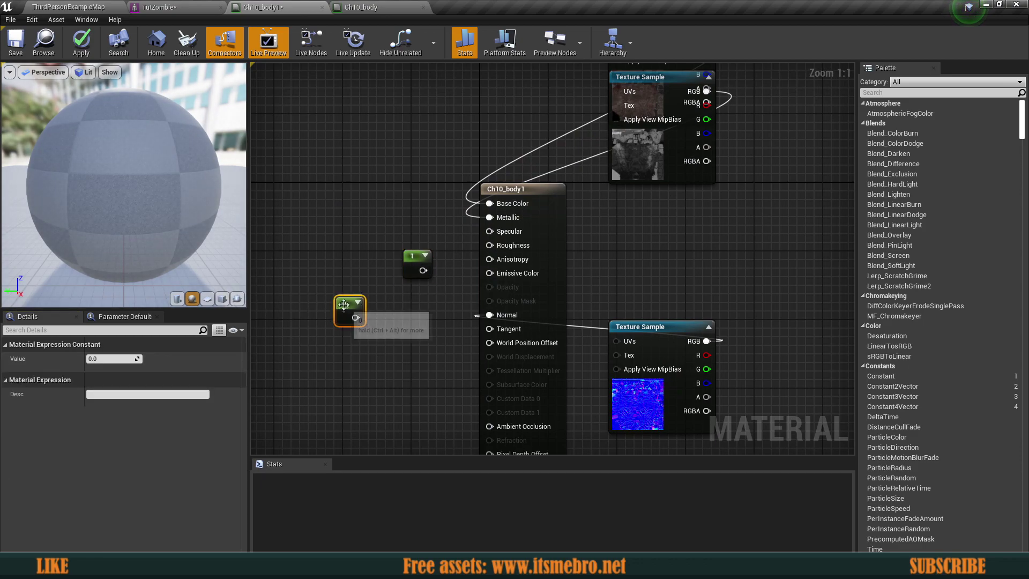
pyautogui.press('Delete')
pyautogui.moveTo(423, 271); pyautogui.dragTo(486, 250)
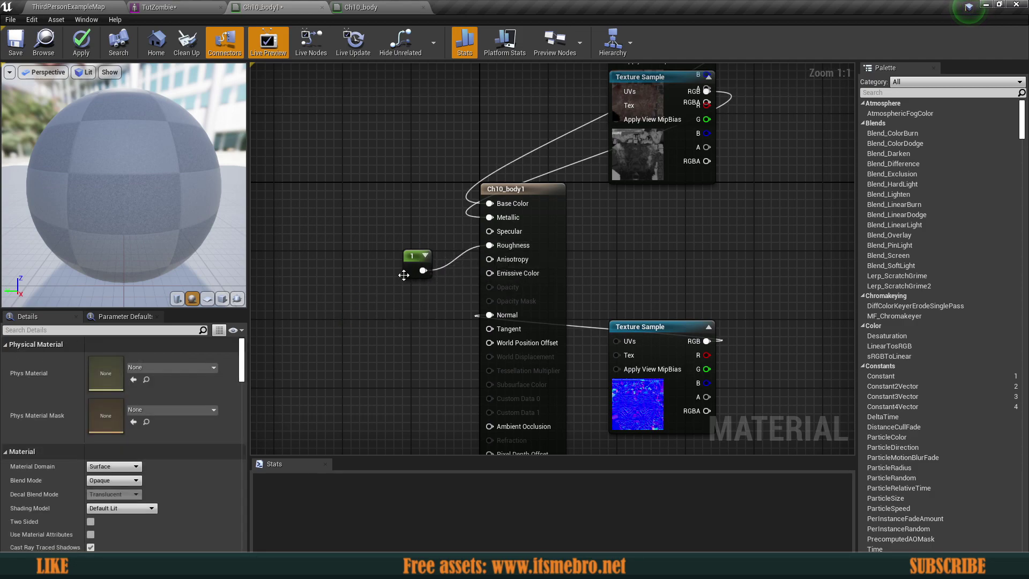
pyautogui.moveTo(420, 252); pyautogui.dragTo(429, 230)
pyautogui.rightClick(339, 272)
pyautogui.write('cn')
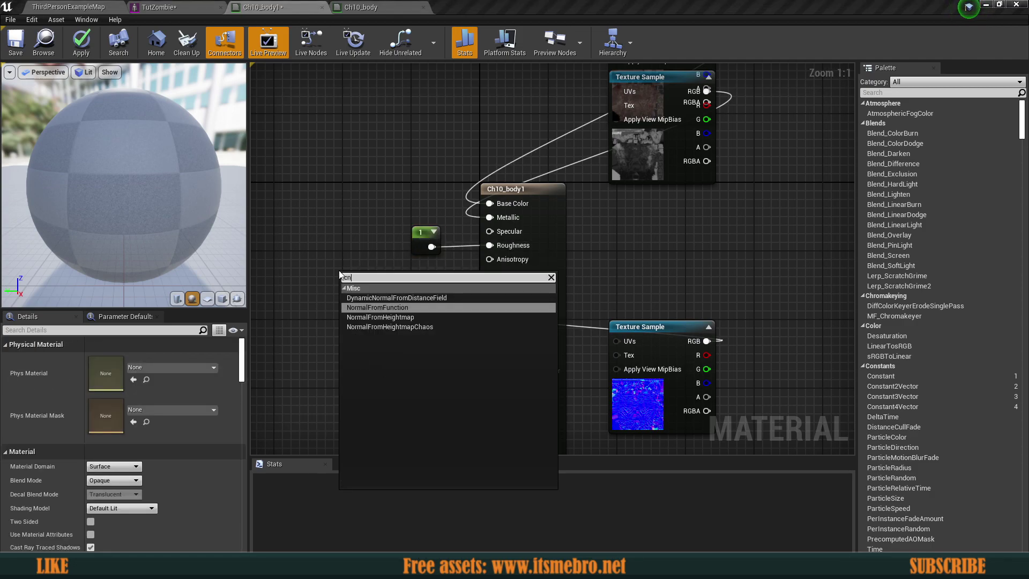
pyautogui.press('BackSpace')
pyautogui.write('onstant')
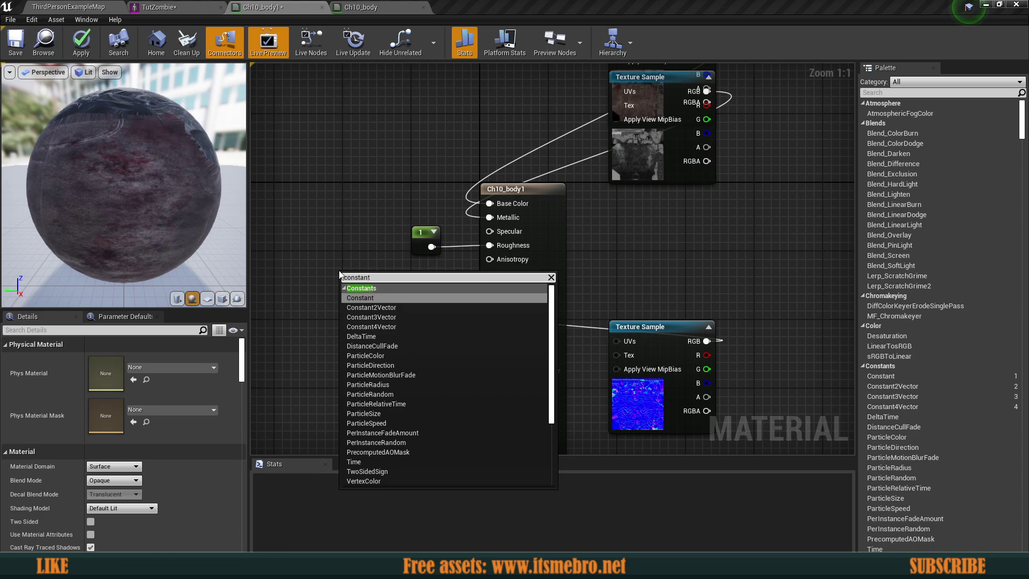
pyautogui.click(324, 216)
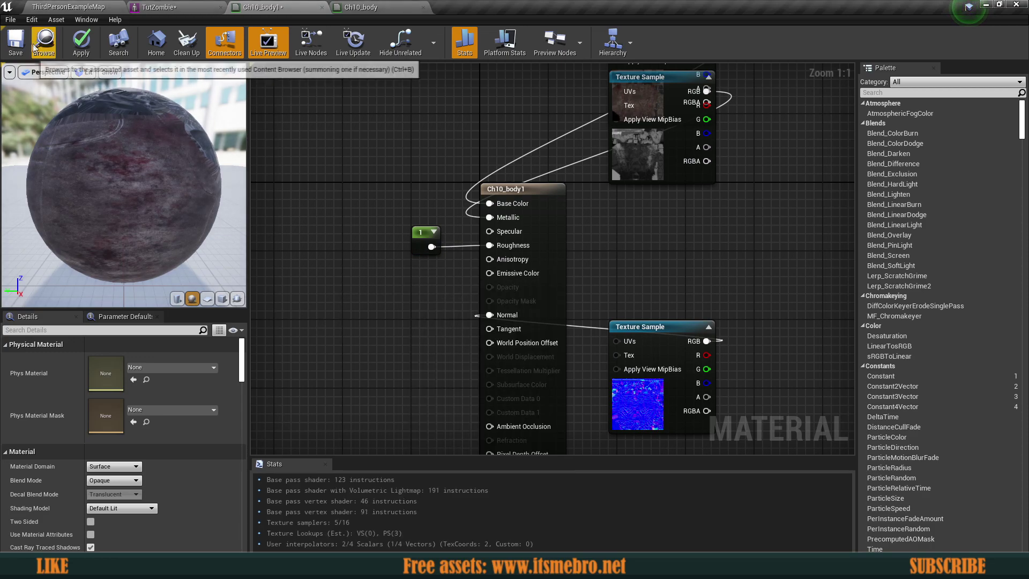
# Save the Ch10_body1 material and close both material editors
pyautogui.click(18, 41)
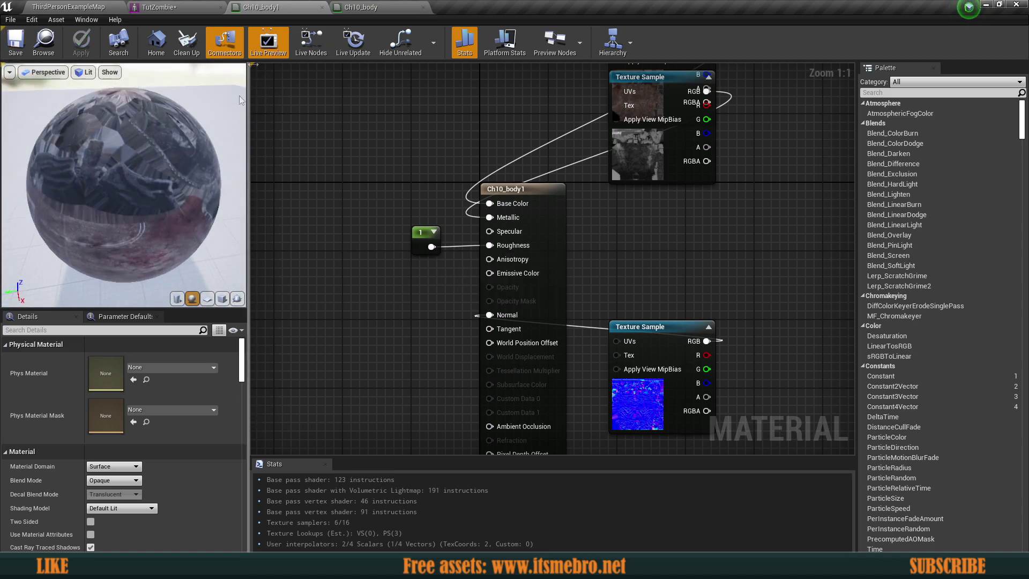
pyautogui.click(322, 8)
pyautogui.click(322, 8)
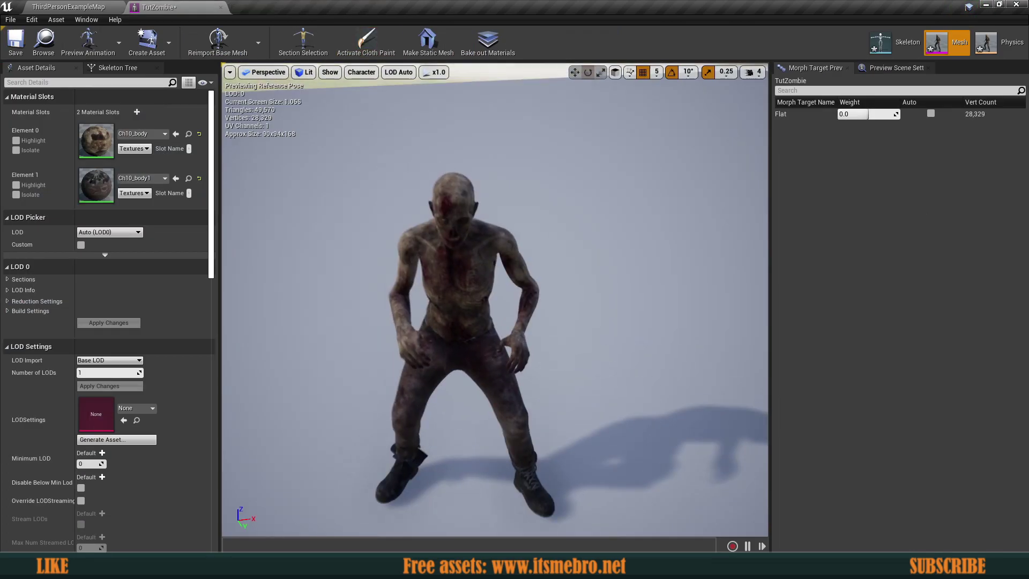
# Check the zombie's revised materials in the mesh preview, save the TutZombie mesh and close its editor
pyautogui.moveTo(495, 300); pyautogui.dragTo(536, 343, button='right')
pyautogui.moveTo(456, 145); pyautogui.dragTo(569, 142, button='right')
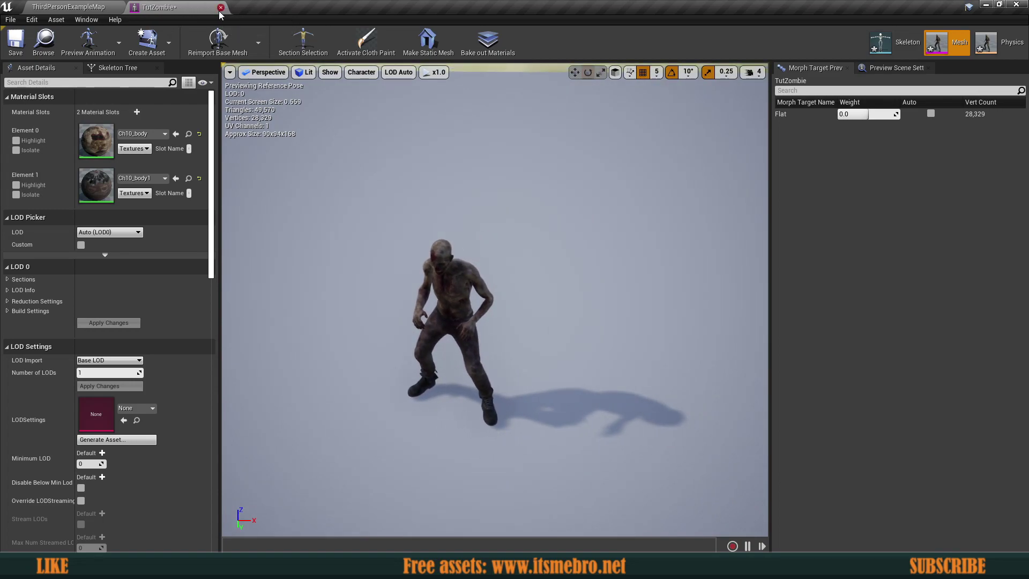
pyautogui.click(15, 42)
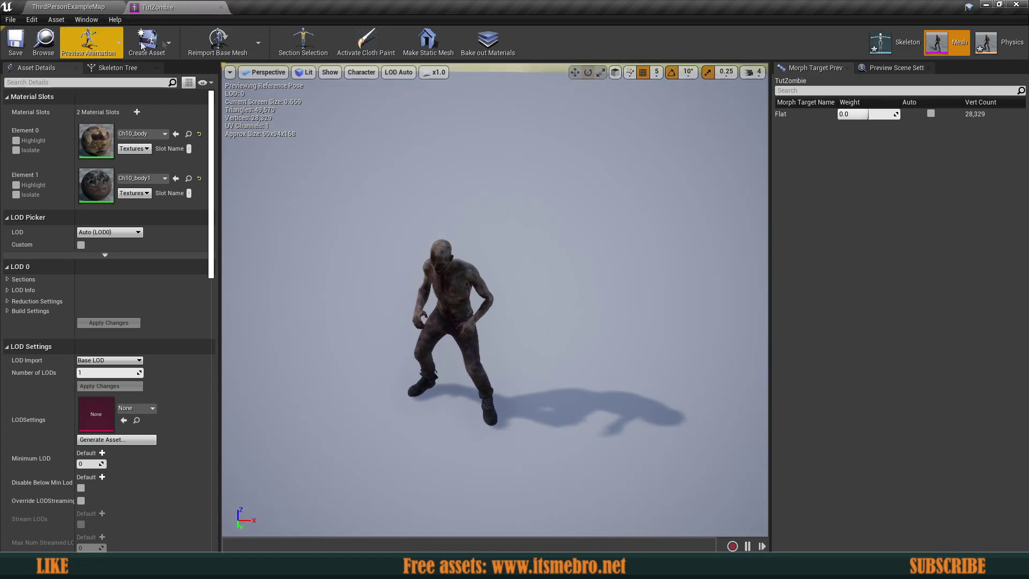
pyautogui.click(220, 8)
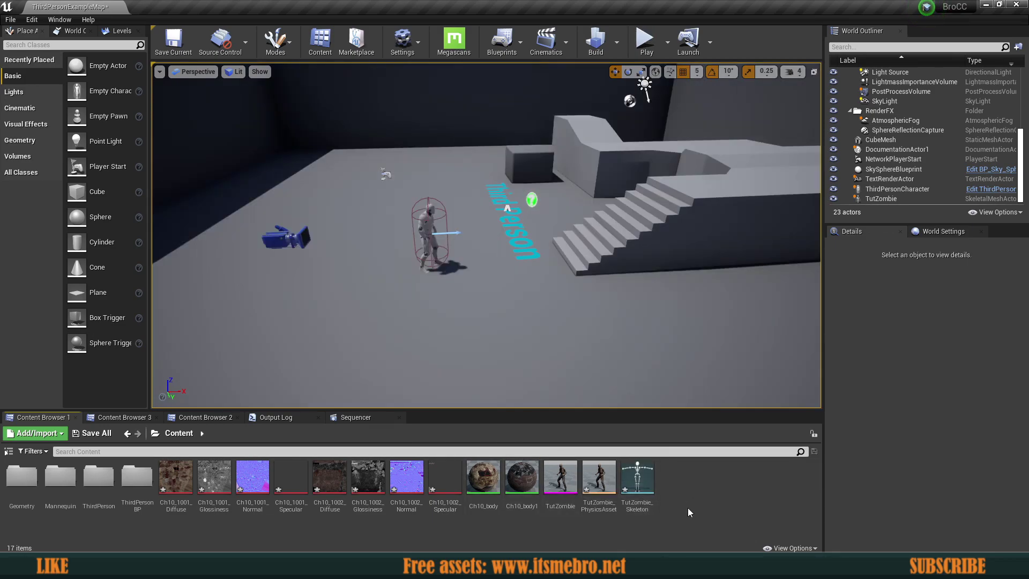
# Create a Blueprint class based on Character in the Content folder, name it Zombie and open it
pyautogui.rightClick(689, 513)
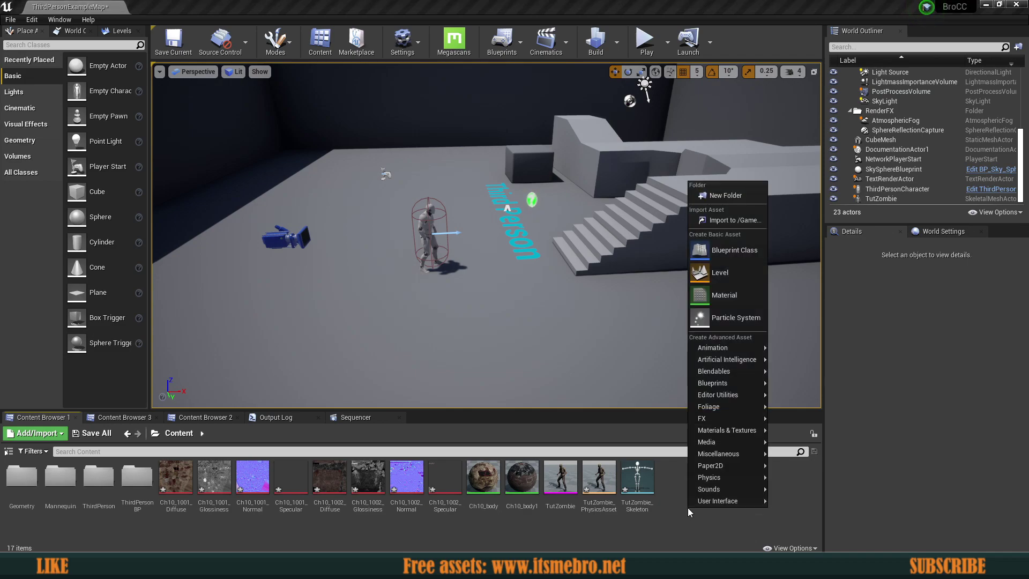
pyautogui.click(721, 253)
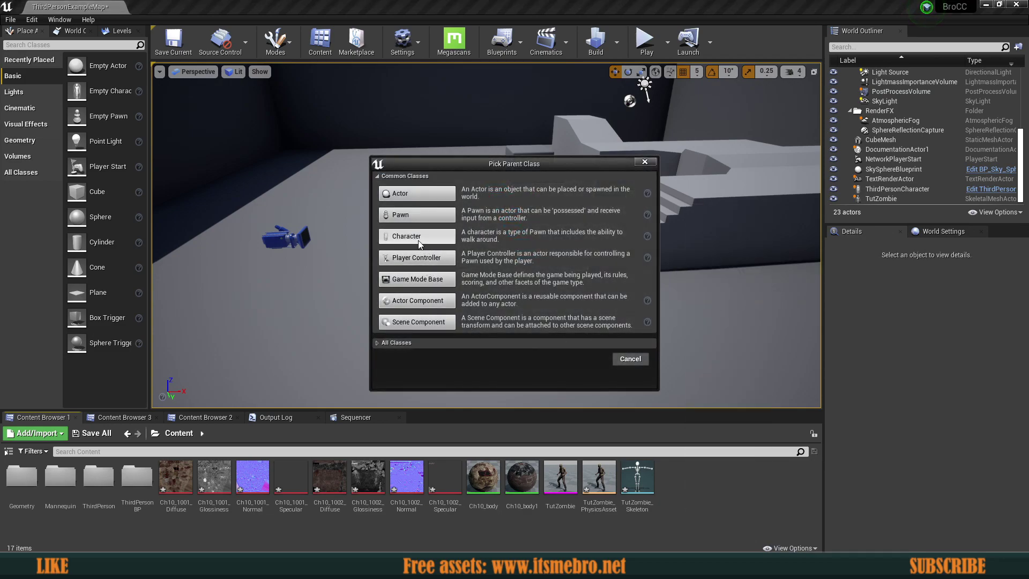
pyautogui.click(413, 236)
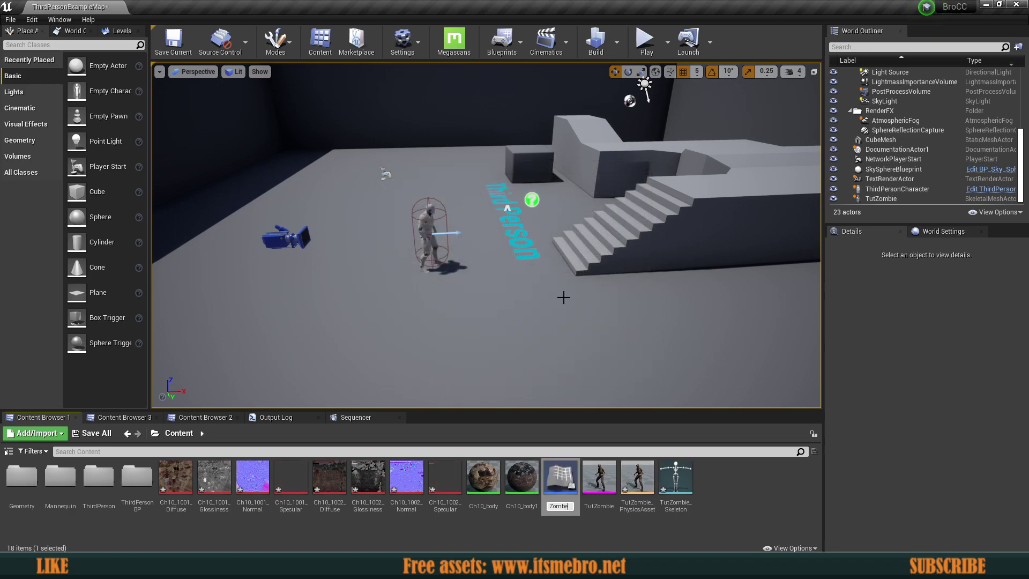
pyautogui.press('Return')
pyautogui.press('Return')
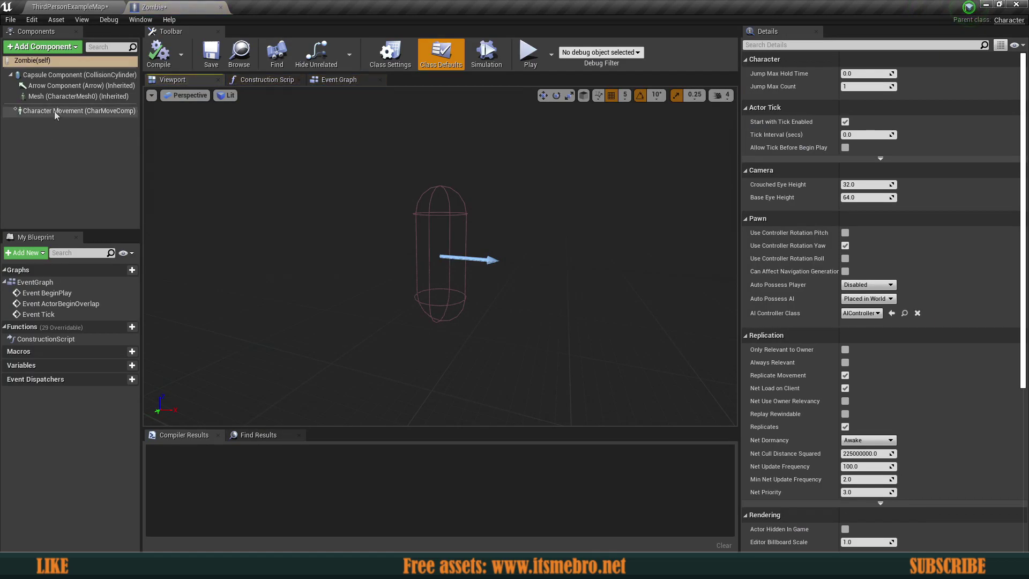
# Assign TutZombie as the skeletal mesh of the Zombie Blueprint's Mesh component
pyautogui.click(45, 98)
pyautogui.click(927, 314)
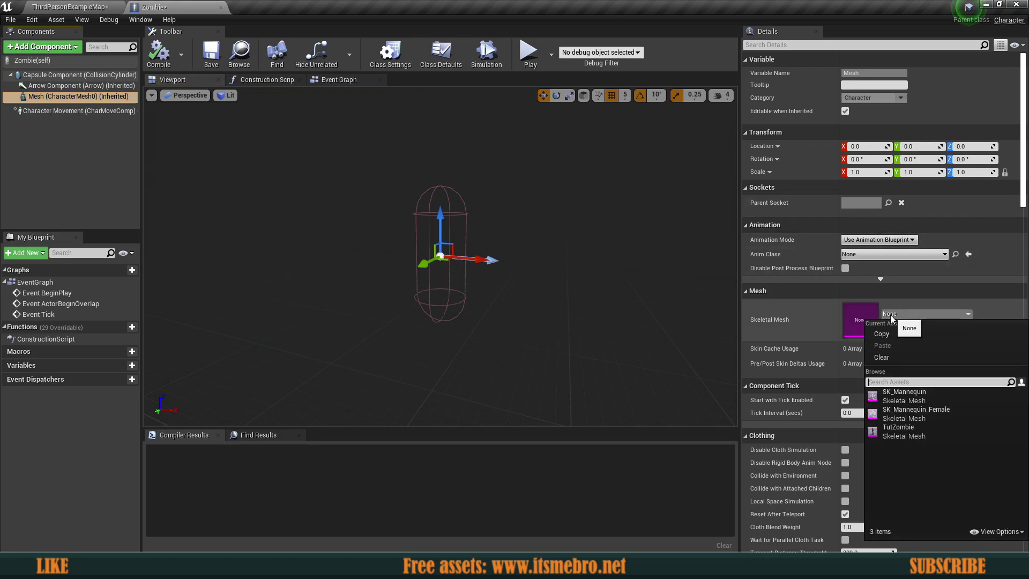
pyautogui.click(900, 436)
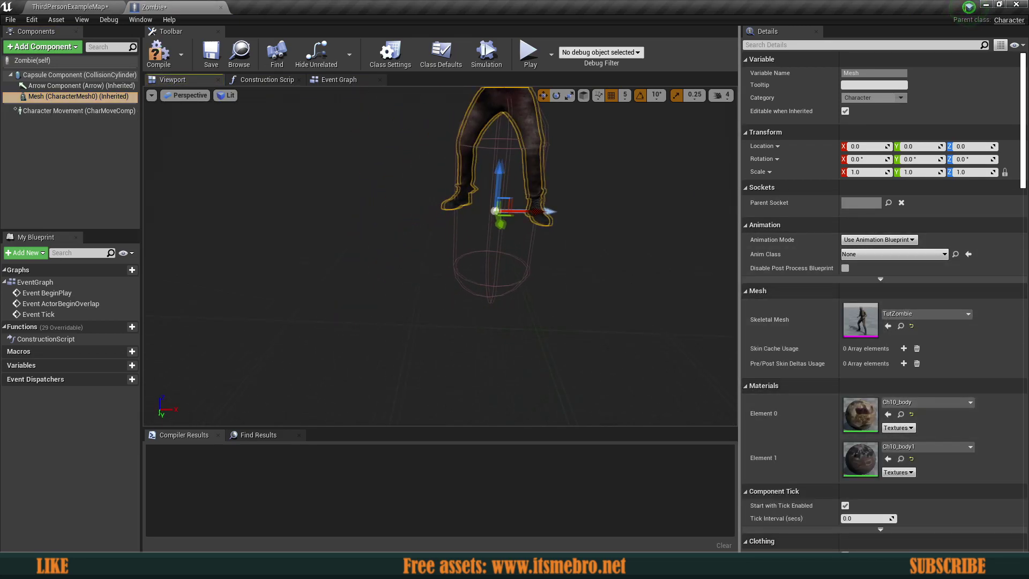
# Lower the Mesh component to Z -85 so the zombie fits inside the capsule, and compile and save the Blueprint
pyautogui.moveTo(407, 215); pyautogui.dragTo(381, 177, button='right')
pyautogui.press('w')
pyautogui.moveTo(358, 121); pyautogui.dragTo(377, 262)
pyautogui.scroll(-4, 364, 198)
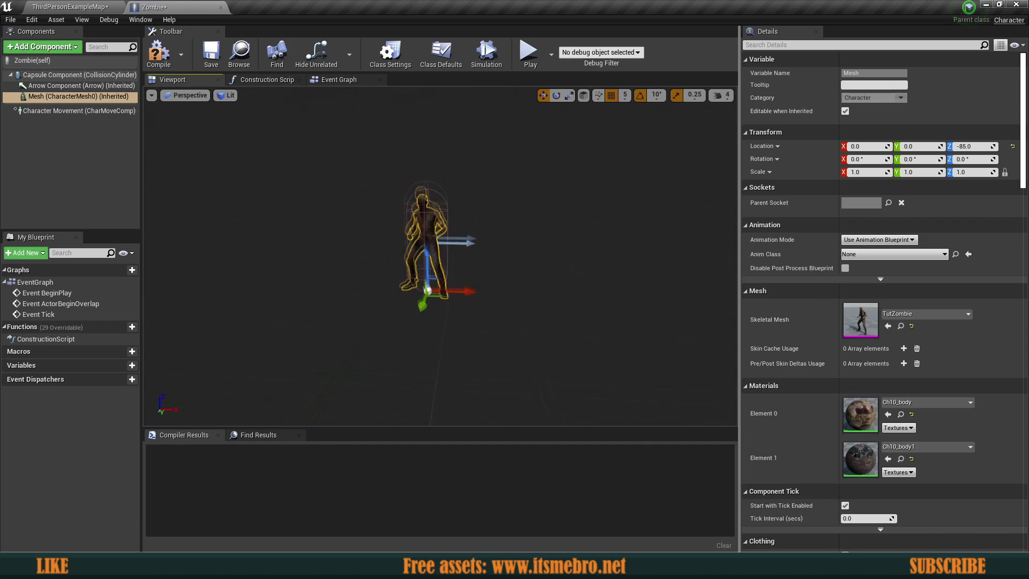
pyautogui.click(159, 53)
pyautogui.click(212, 54)
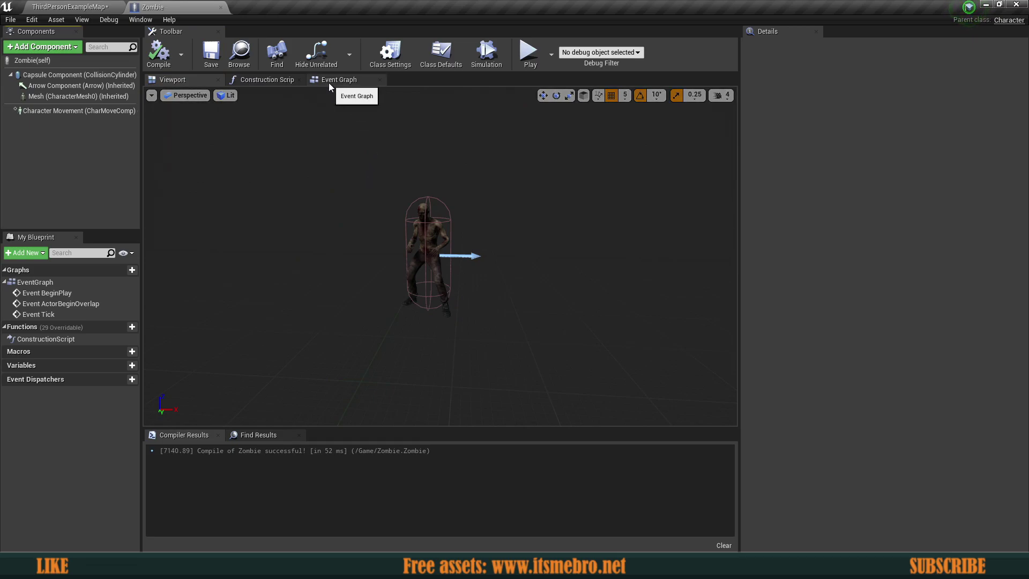
# Open the TutZombie mesh, test the Flat morph target at weight 1, reset it to 0 and save
pyautogui.click(69, 7)
pyautogui.doubleClick(559, 481)
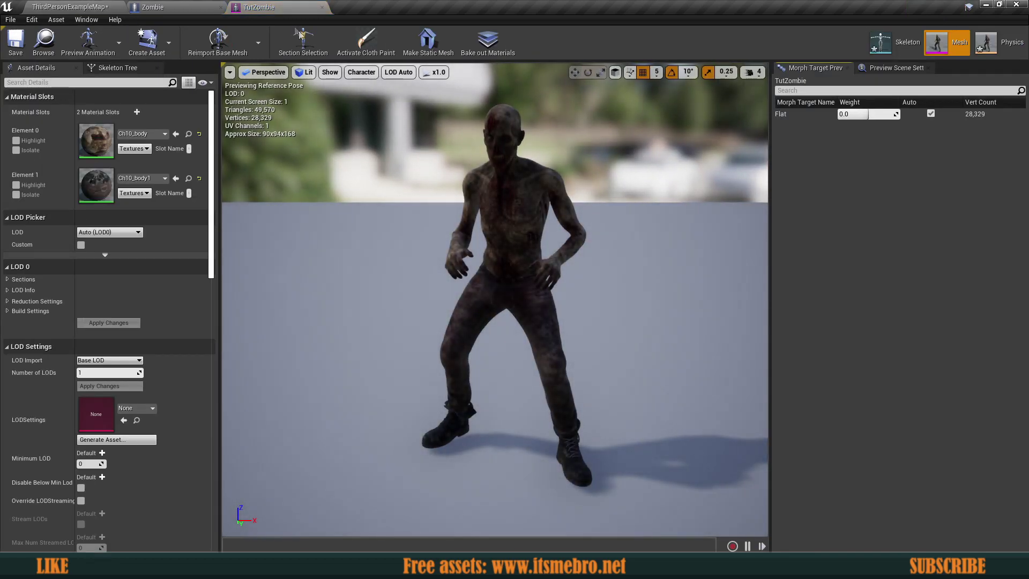
pyautogui.moveTo(866, 113); pyautogui.dragTo(906, 114)
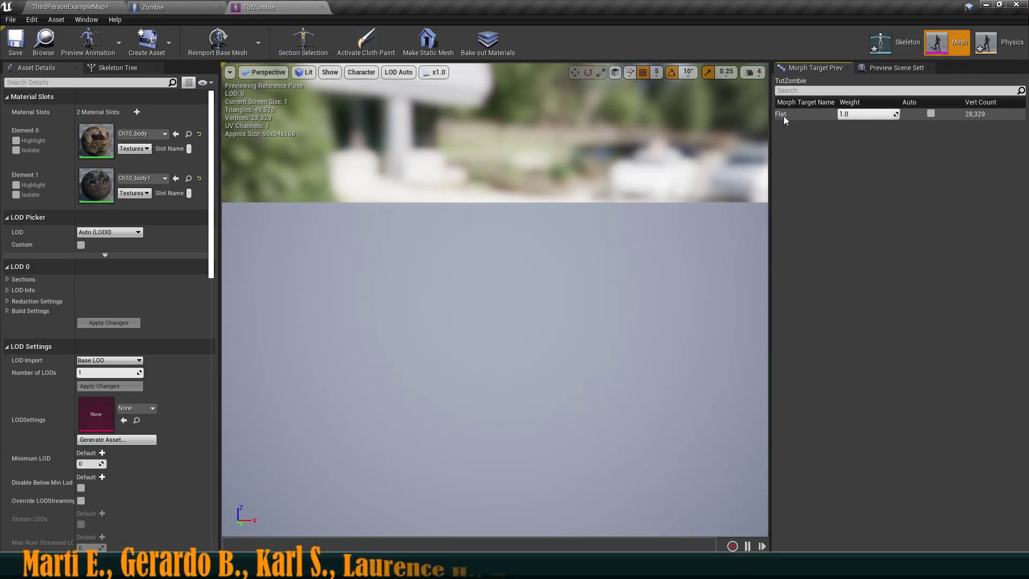
pyautogui.click(869, 114)
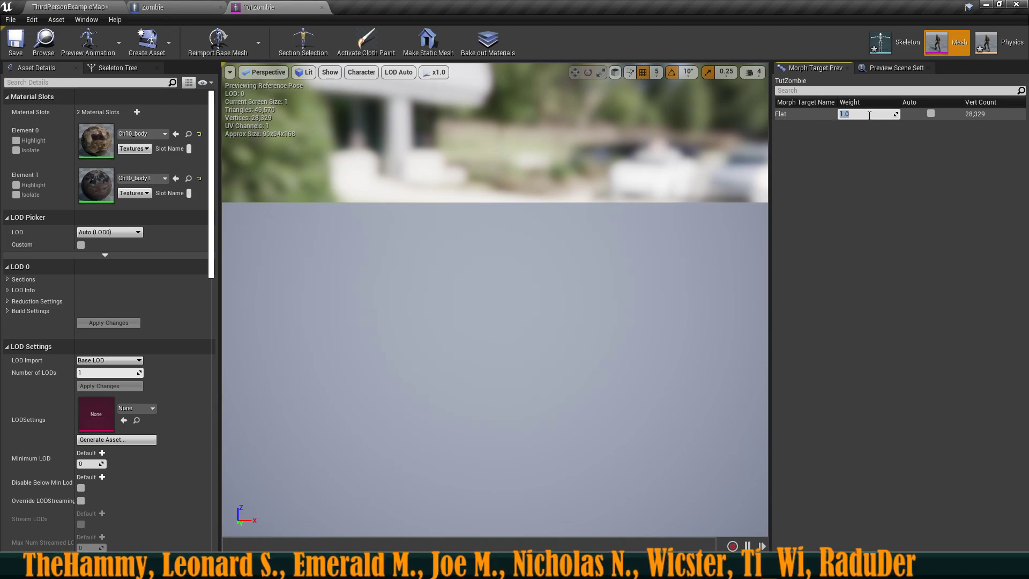
pyautogui.write('0')
pyautogui.press('Return')
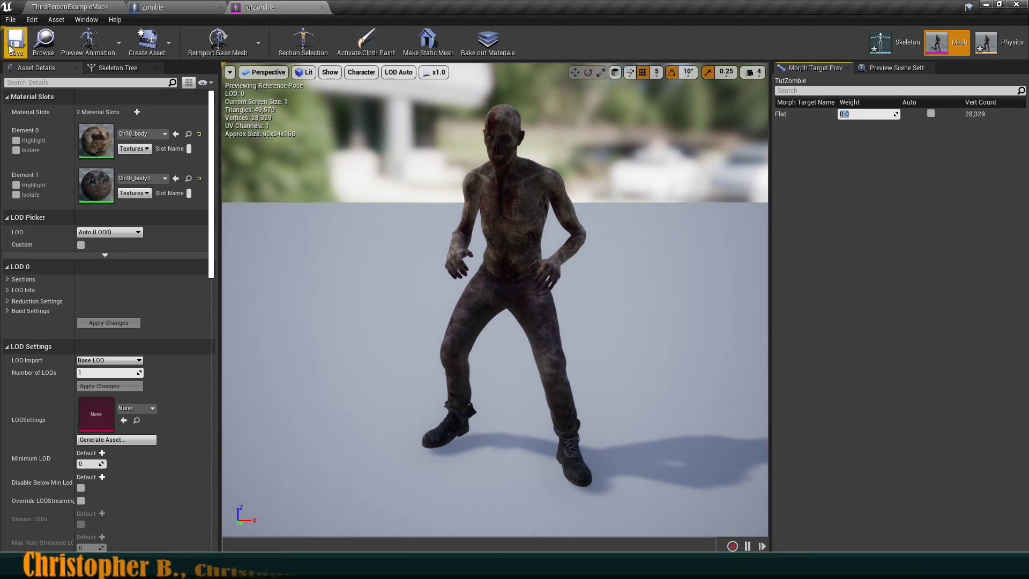
pyautogui.moveTo(843, 114); pyautogui.dragTo(896, 113)
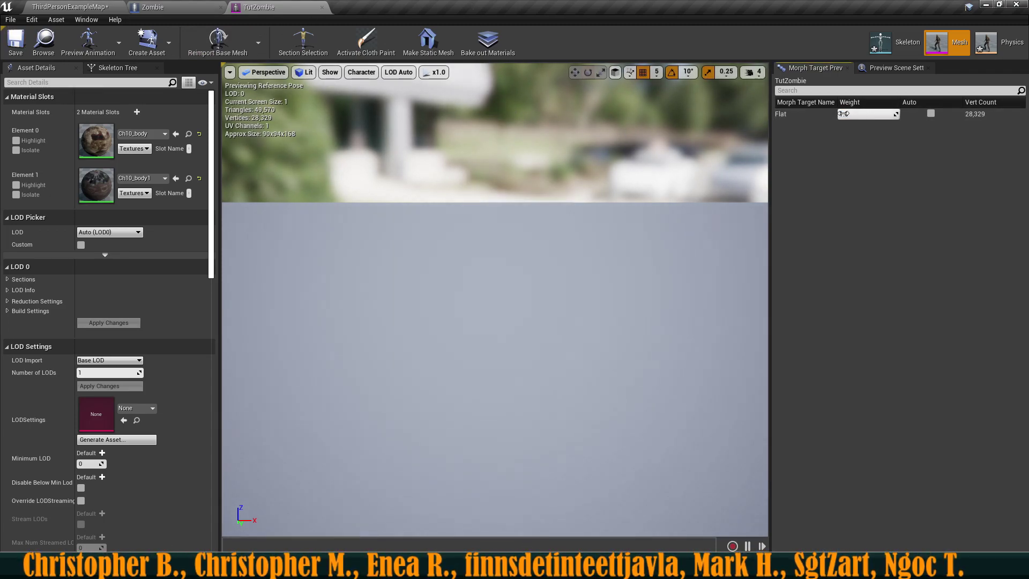
pyautogui.write('0')
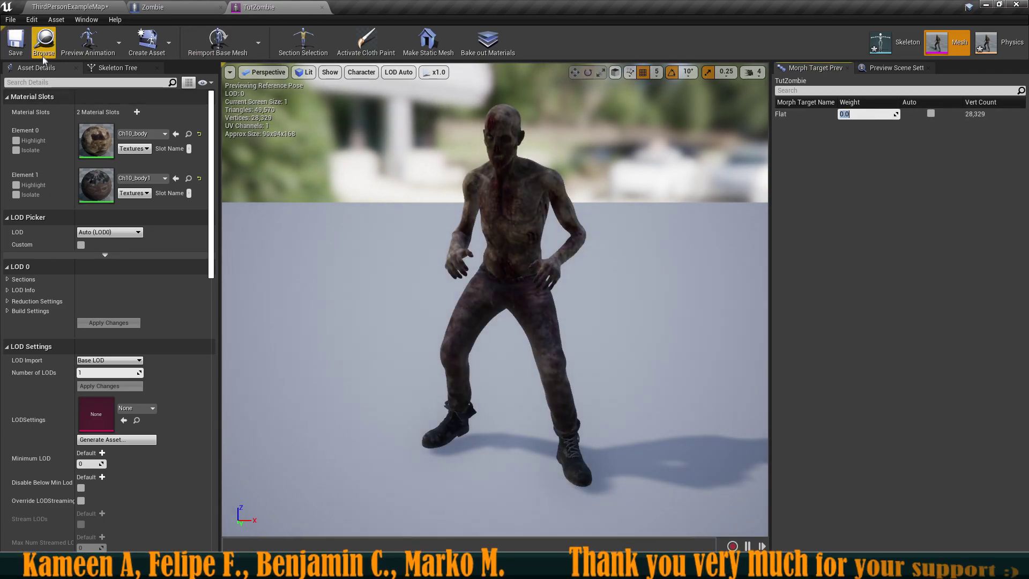
pyautogui.click(15, 42)
# Delete the ActorBeginOverlap and Tick events from the Zombie Blueprint's Event Graph
pyautogui.click(184, 7)
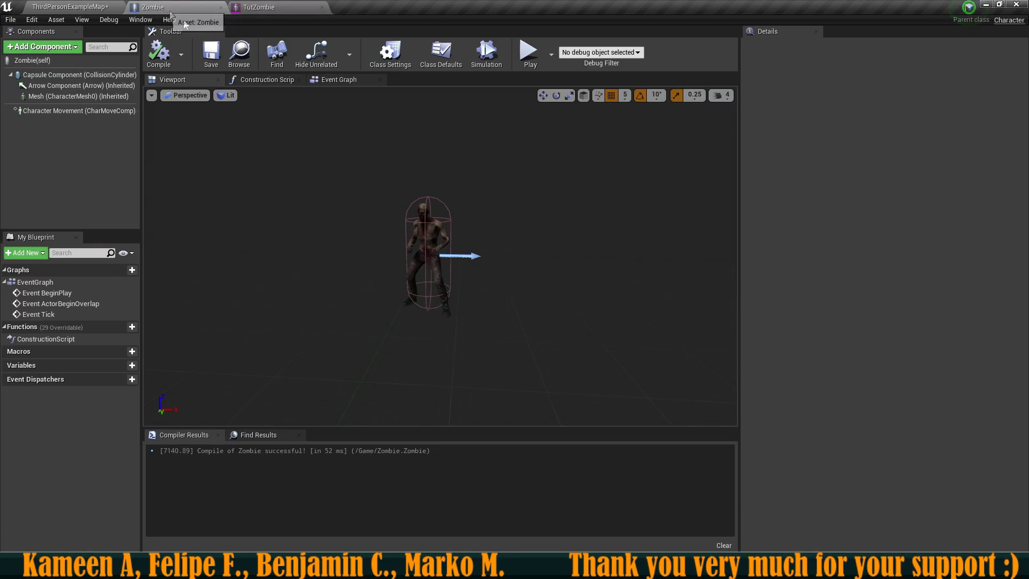
pyautogui.click(265, 79)
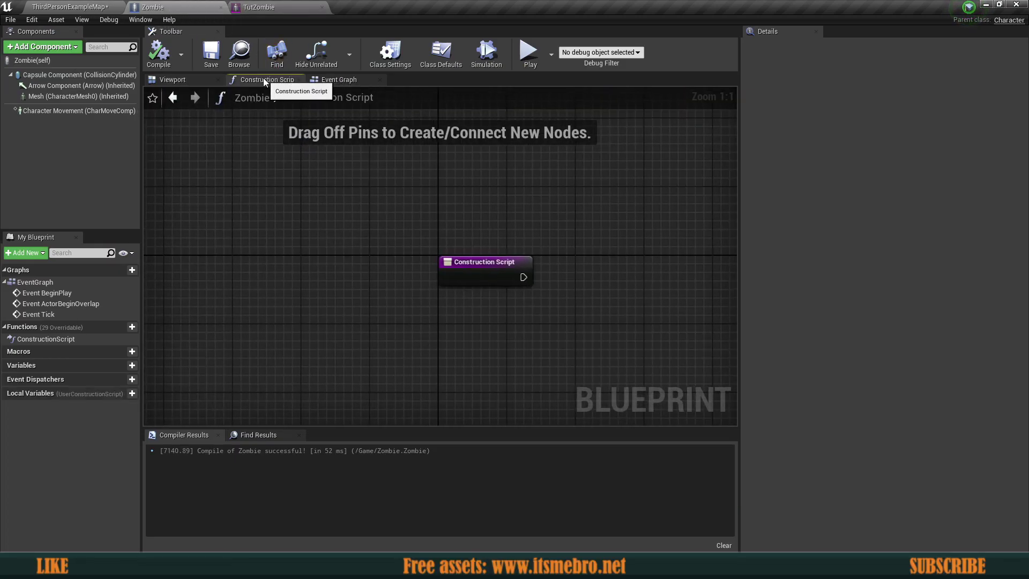
pyautogui.click(339, 79)
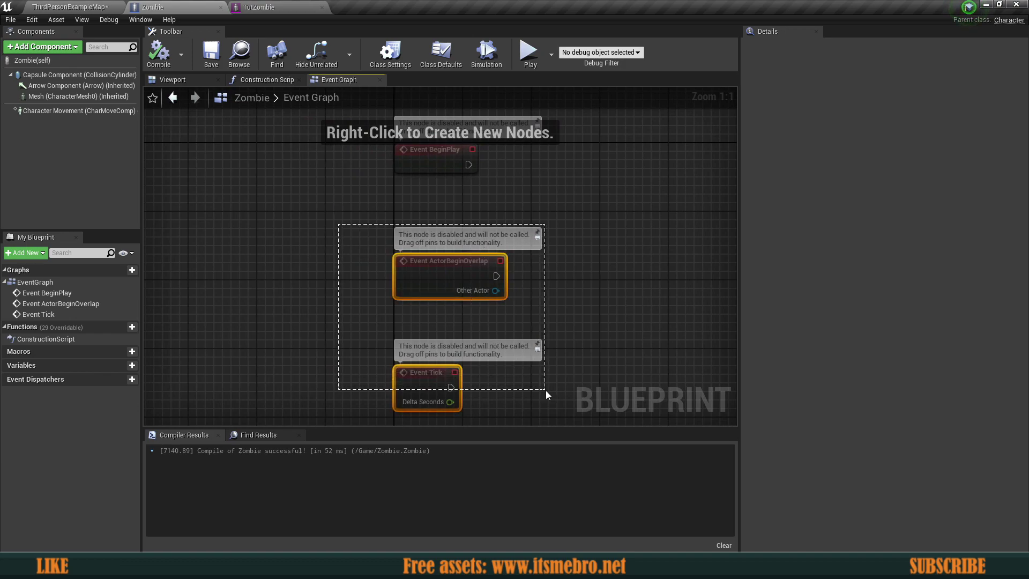
pyautogui.moveTo(546, 391); pyautogui.dragTo(545, 390)
pyautogui.press('Delete')
# Add a Mesh reference below Event BeginPlay and create a Set Morph Target node from it
pyautogui.moveTo(70, 96); pyautogui.dragTo(375, 279)
pyautogui.click(368, 304)
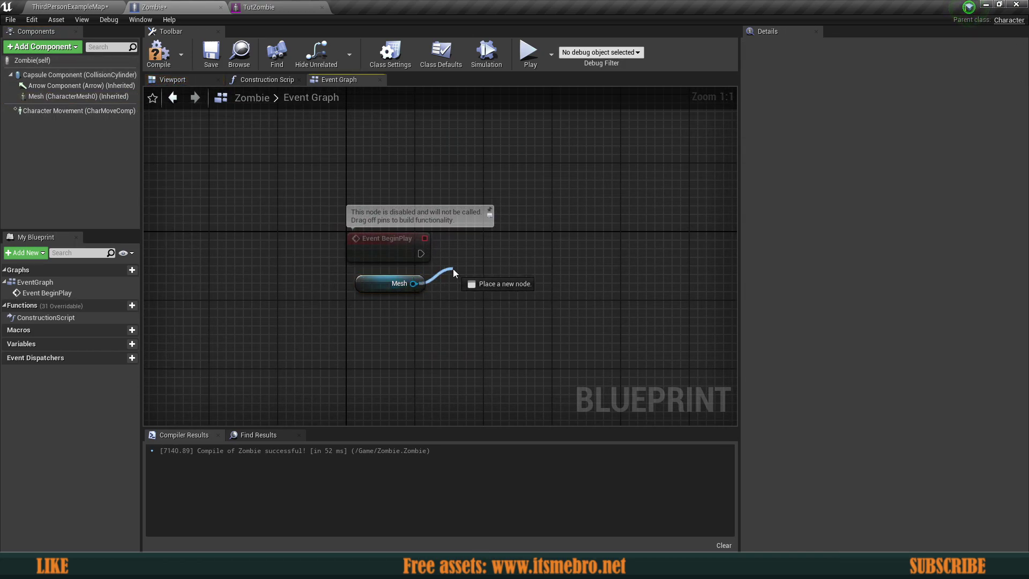
pyautogui.moveTo(453, 268); pyautogui.dragTo(452, 269)
pyautogui.write('set morph')
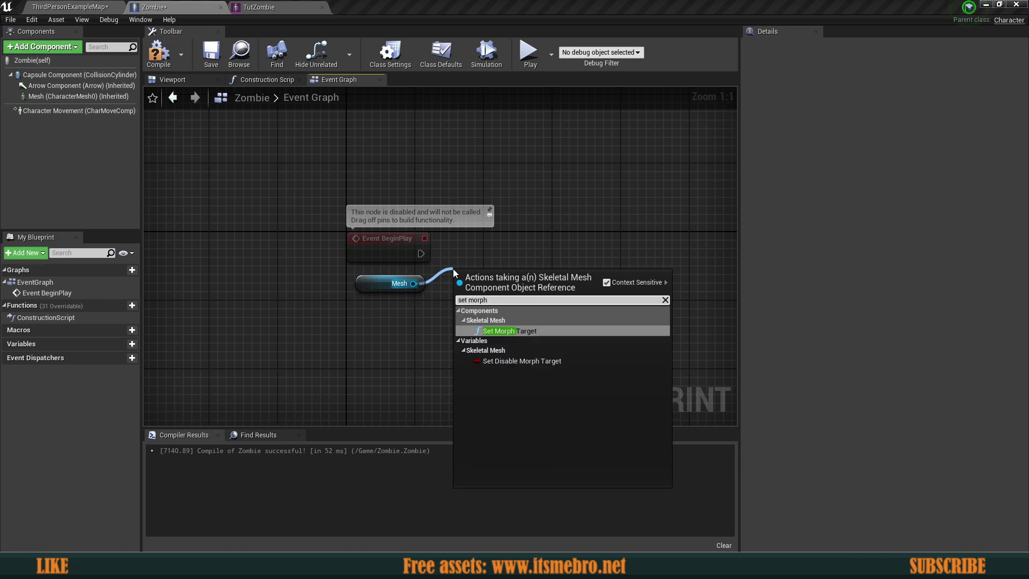
pyautogui.press('Return')
# Connect Event BeginPlay to the Set Morph Target node and set its Morph Target Name to Flat
pyautogui.moveTo(515, 284); pyautogui.dragTo(462, 255)
pyautogui.click(417, 254)
pyautogui.write('Flat')
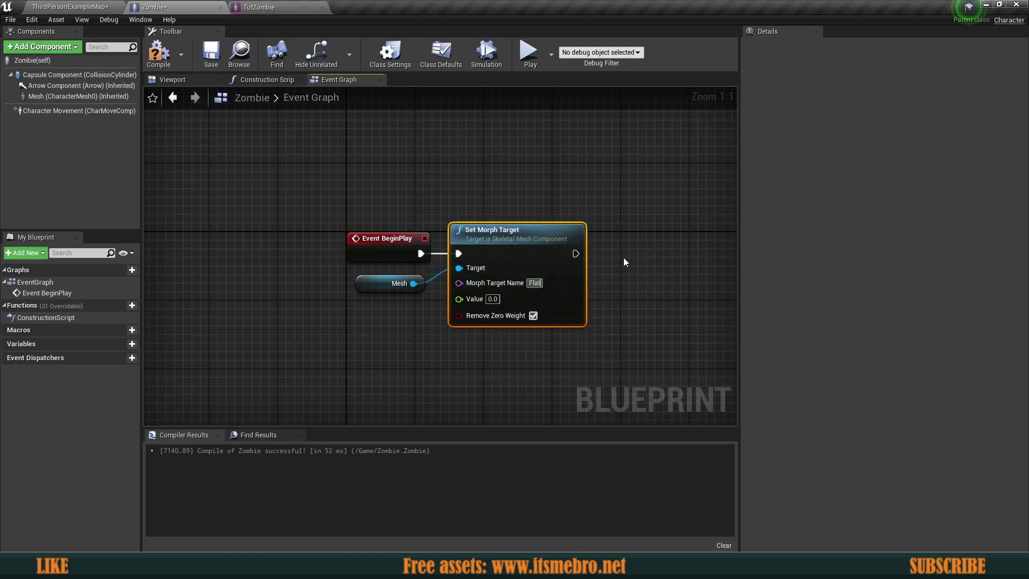
# Set the Set Morph Target node's Value to 1.0 and save the Zombie Blueprint
pyautogui.press('Return')
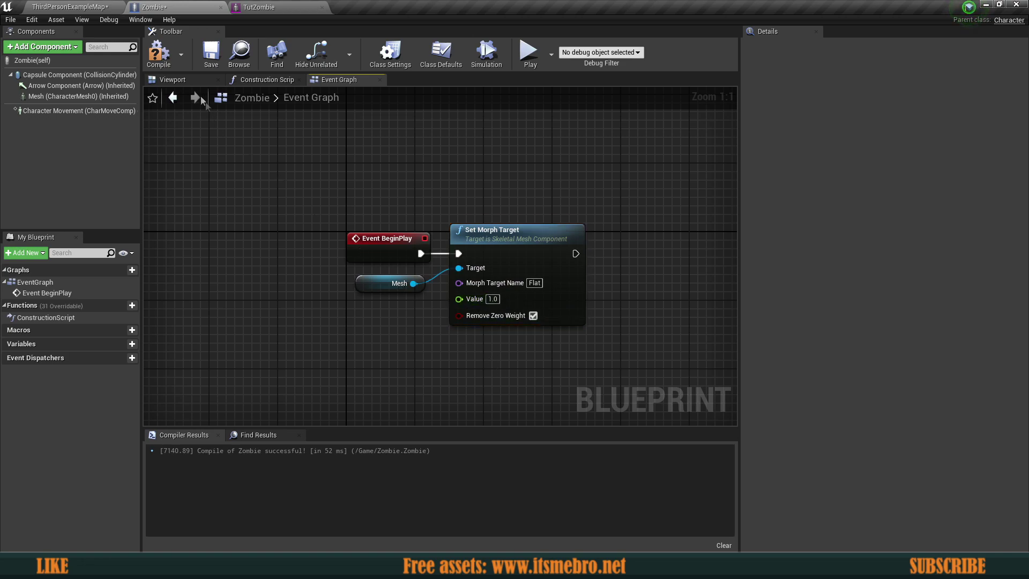
pyautogui.click(208, 63)
# Place three Zombie Blueprint instances in a row on the level floor beside the Third Person text
pyautogui.click(90, 5)
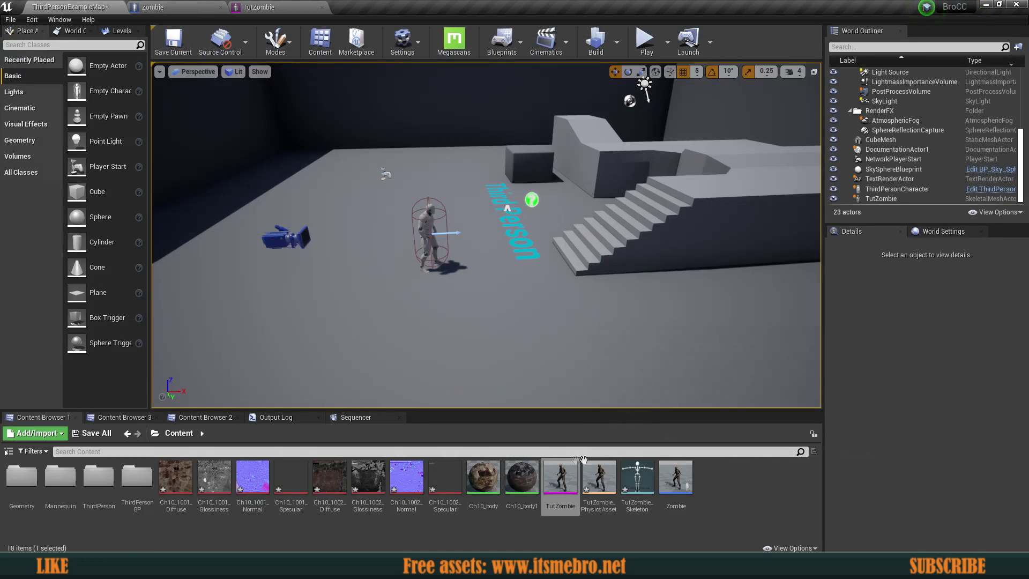
pyautogui.moveTo(607, 445); pyautogui.dragTo(488, 268)
pyautogui.moveTo(435, 215); pyautogui.dragTo(546, 195)
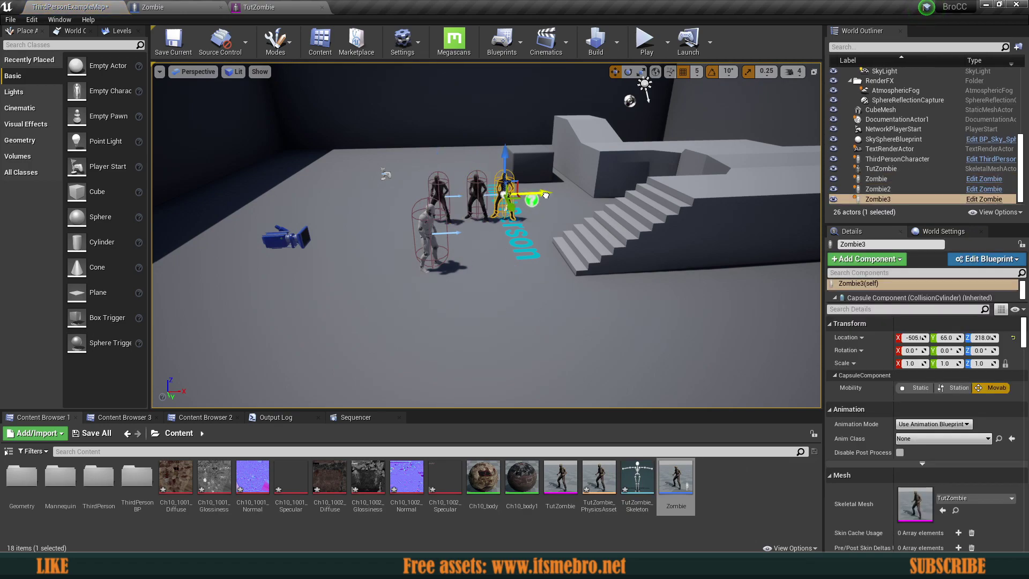
# Play the level and run the character around the zombies' positions to check the Flat morph, then stop playing
pyautogui.click(645, 41)
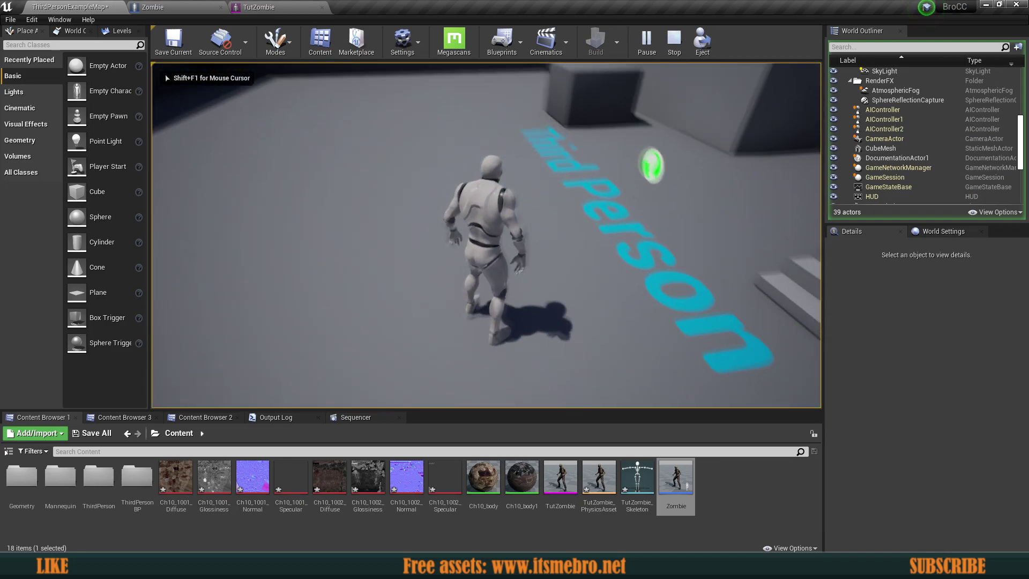
pyautogui.press('w')
pyautogui.press('a')
pyautogui.press('d')
pyautogui.press('a')
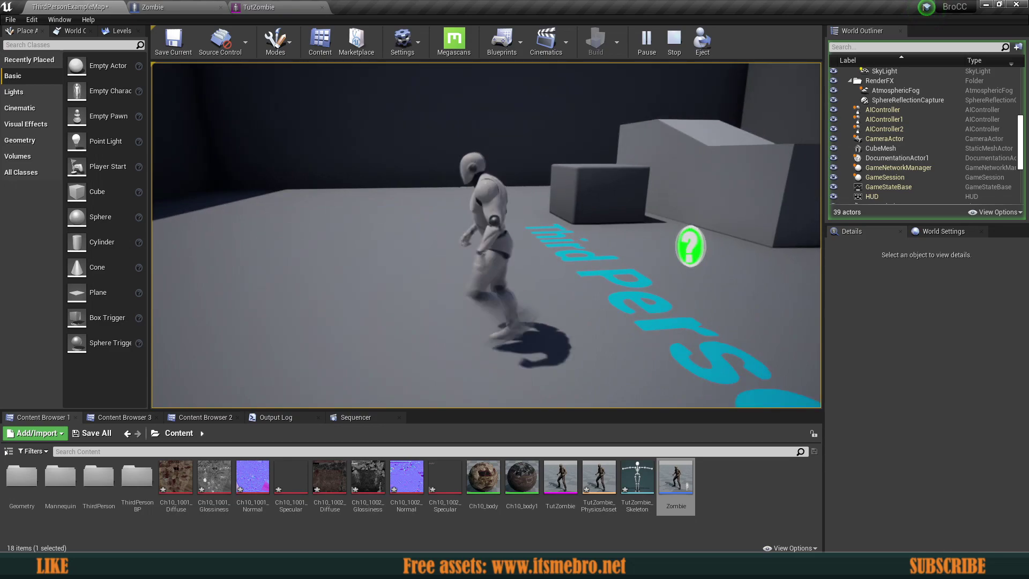
pyautogui.press('Escape')
# Set the Zombie Blueprint's Capsule Component collision preset to OverlapAll and compile
pyautogui.click(187, 7)
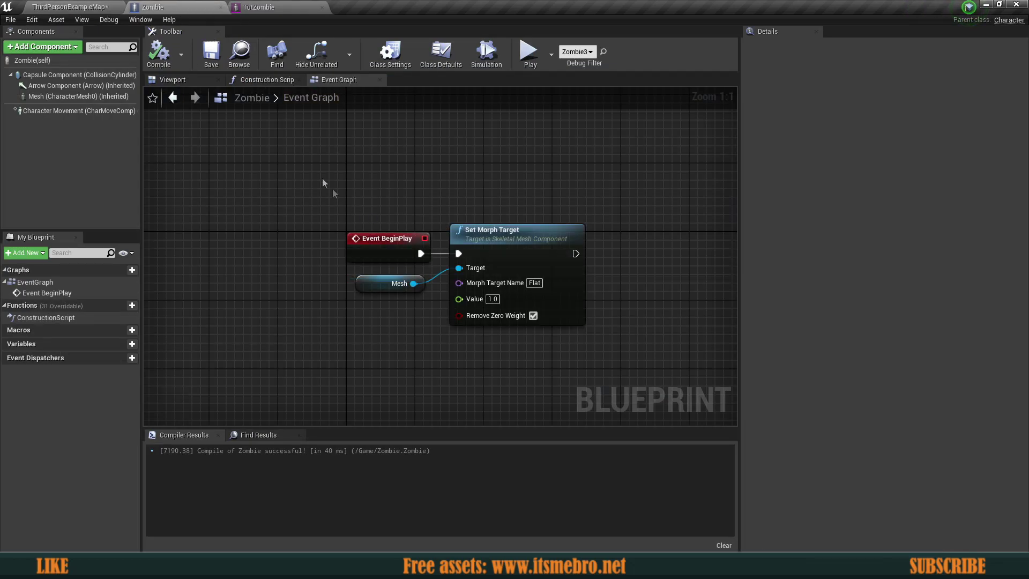
pyautogui.moveTo(318, 207); pyautogui.dragTo(320, 203, button='right')
pyautogui.click(66, 79)
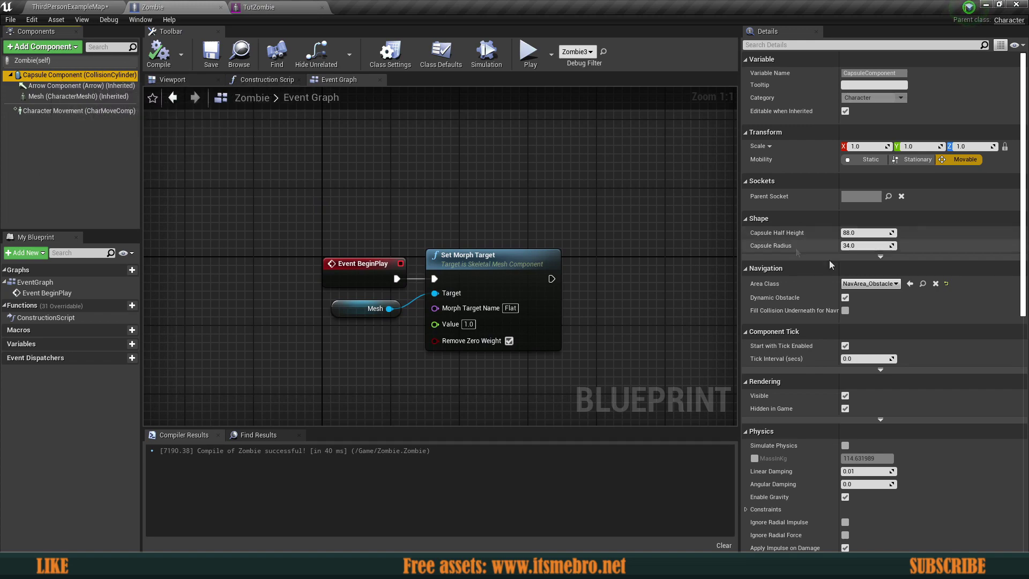
pyautogui.scroll(-5, 831, 263)
pyautogui.scroll(-1, 832, 264)
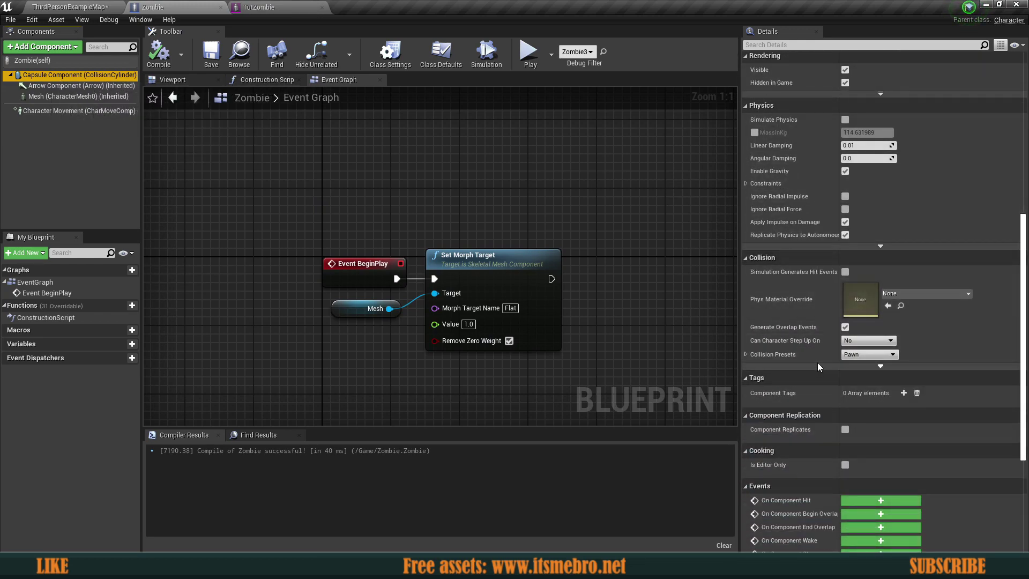
pyautogui.click(745, 355)
pyautogui.scroll(-4, 804, 316)
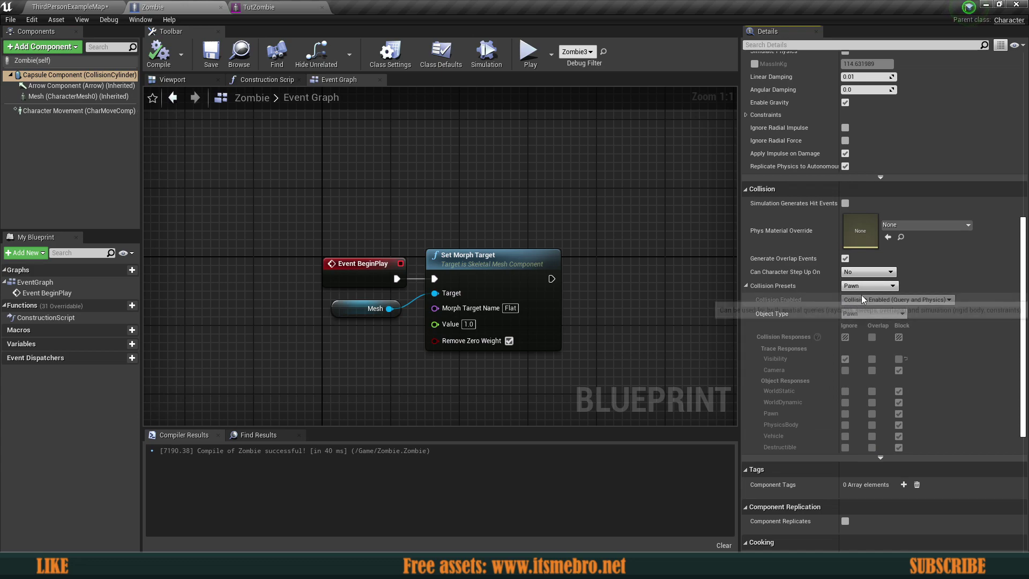
pyautogui.click(865, 286)
pyautogui.click(864, 316)
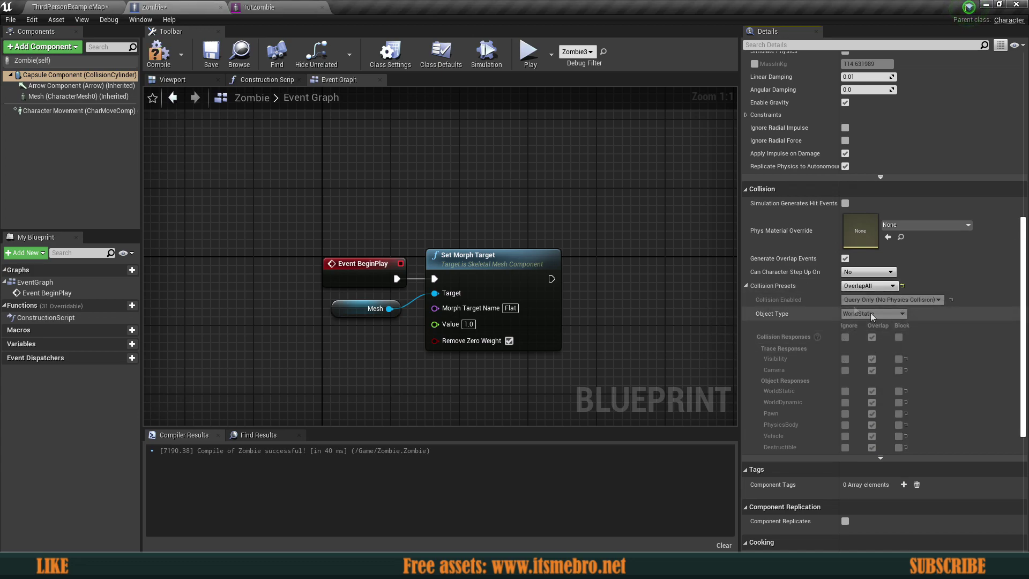
pyautogui.click(159, 53)
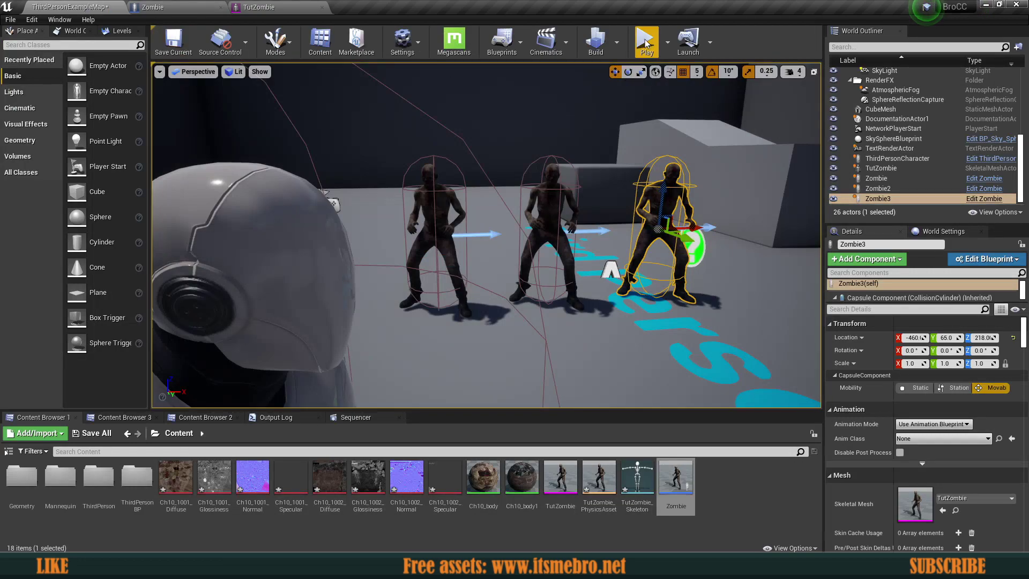
# Play the level, look through the World Outliner for the zombie actors, and stop playing
pyautogui.click(646, 43)
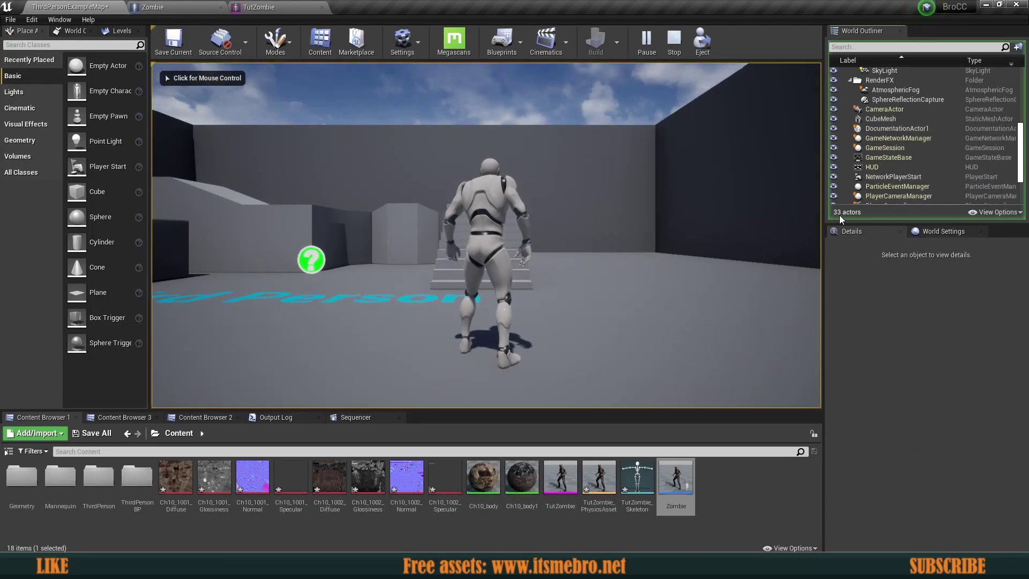
pyautogui.scroll(-3, 880, 156)
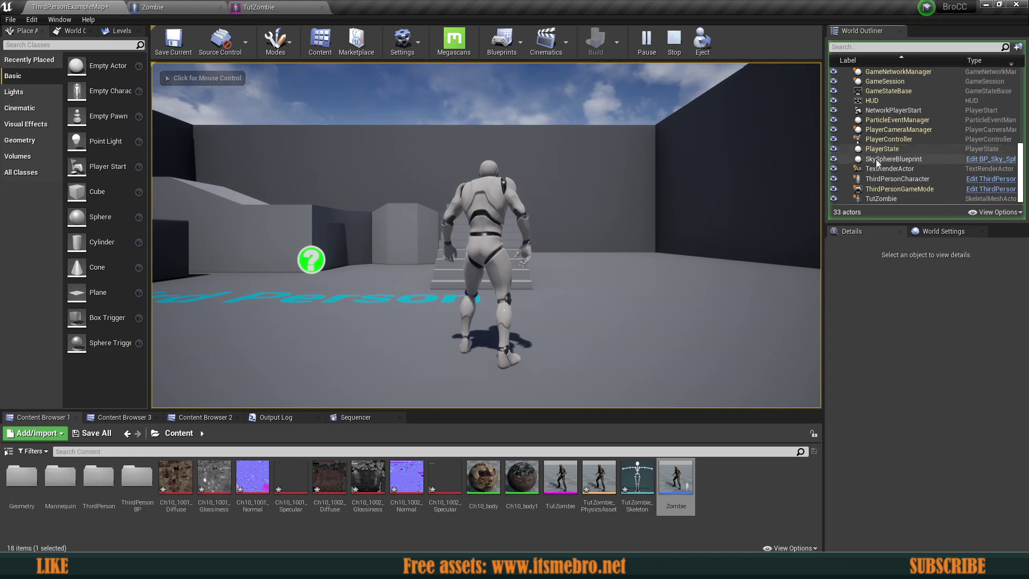
pyautogui.scroll(5, 877, 196)
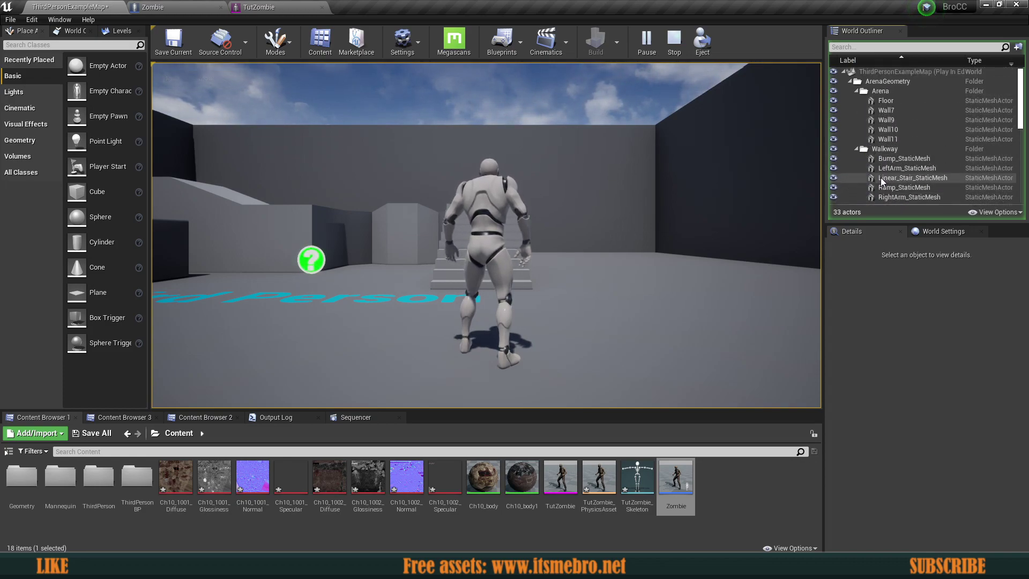
pyautogui.scroll(-5, 890, 163)
pyautogui.click(712, 207)
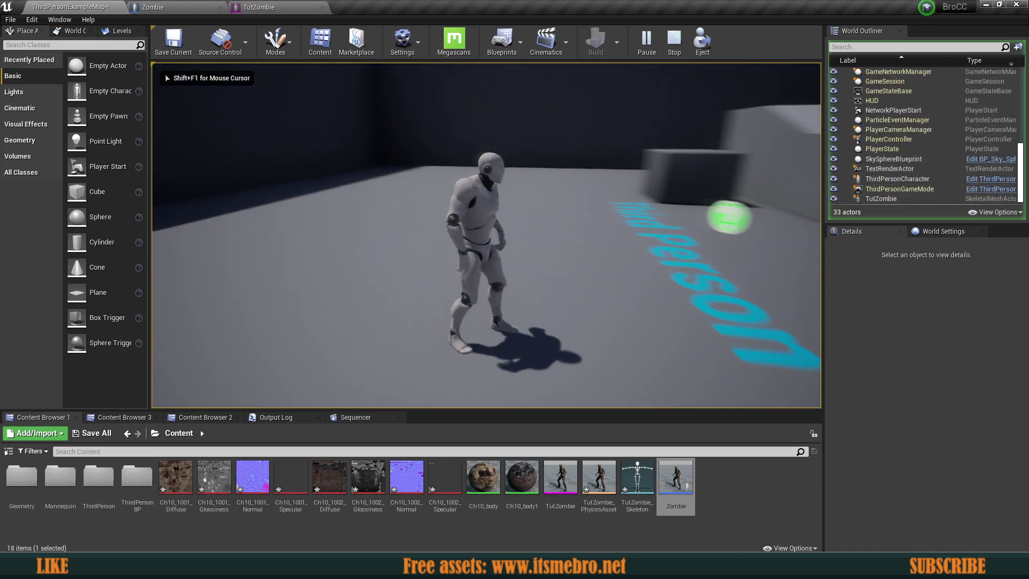
pyautogui.press('Escape')
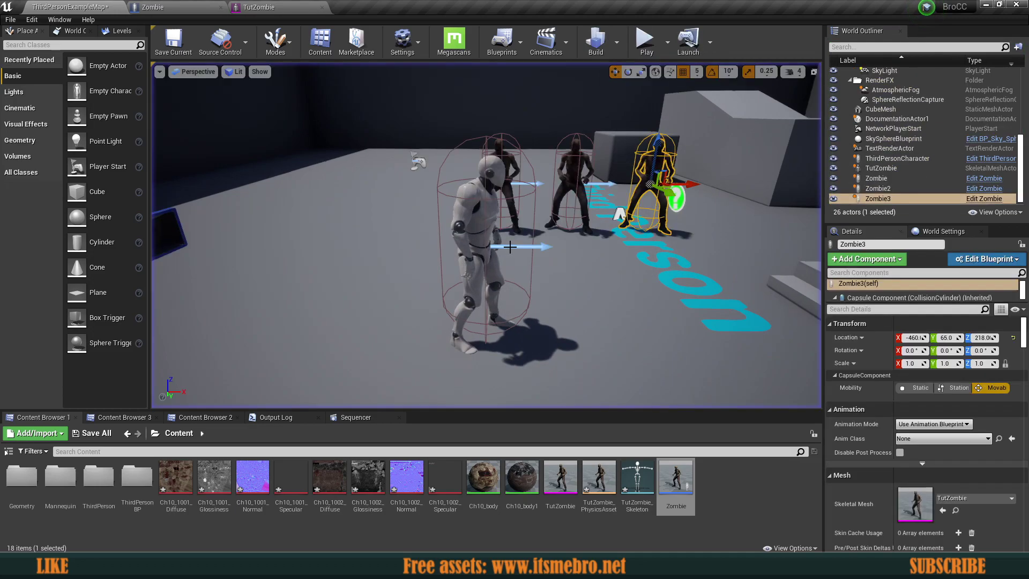
pyautogui.moveTo(392, 224); pyautogui.dragTo(351, 231, button='right')
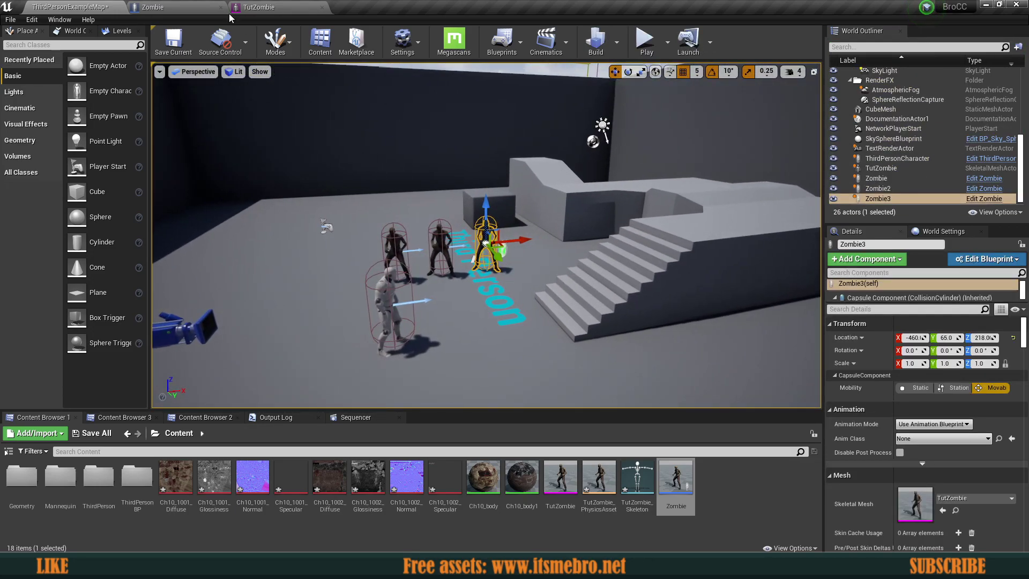
# Open the Zombie's Character Movement Gravity Scale setting and compile the Blueprint
pyautogui.click(189, 8)
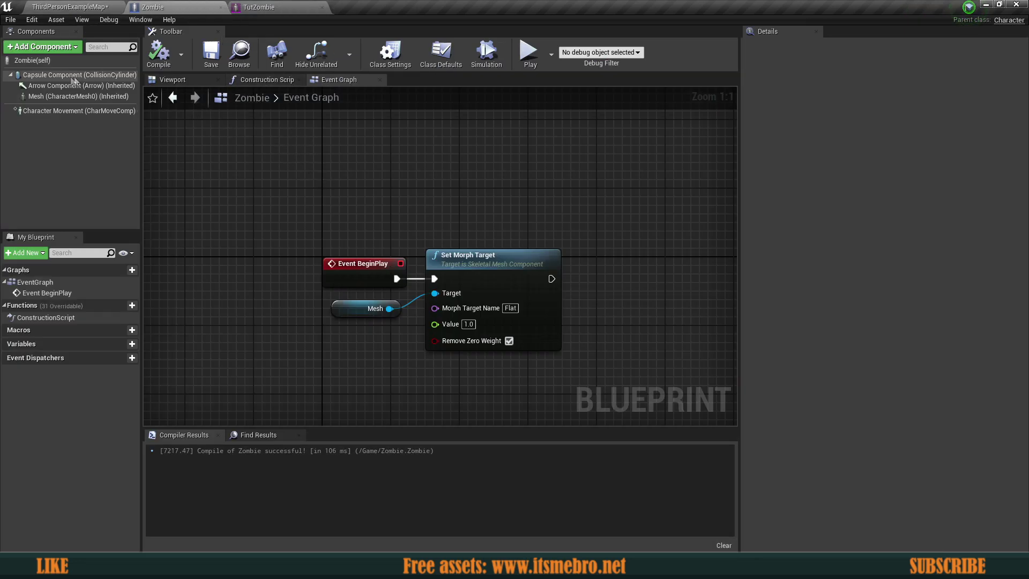
pyautogui.click(47, 110)
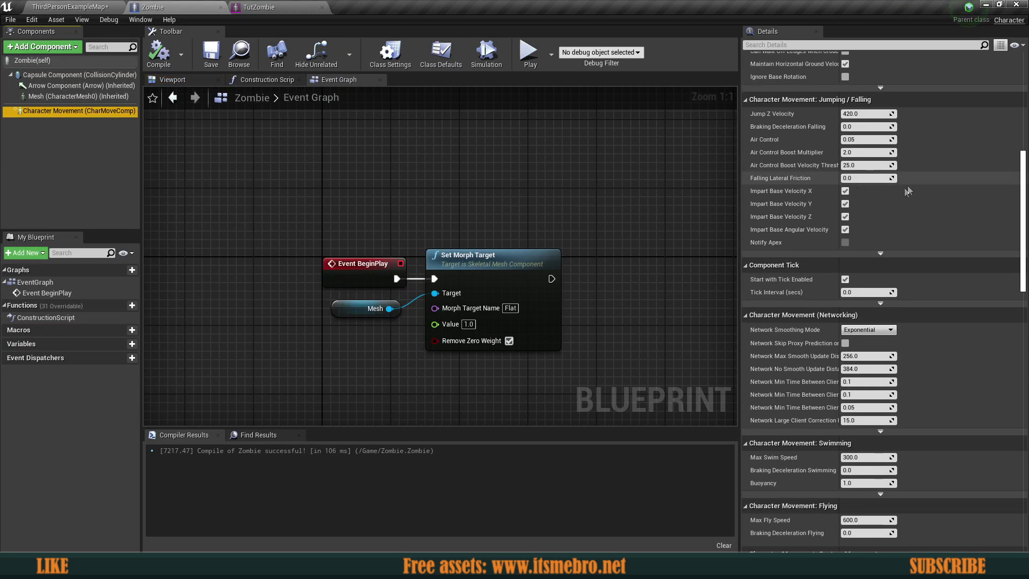
pyautogui.scroll(10, 799, 204)
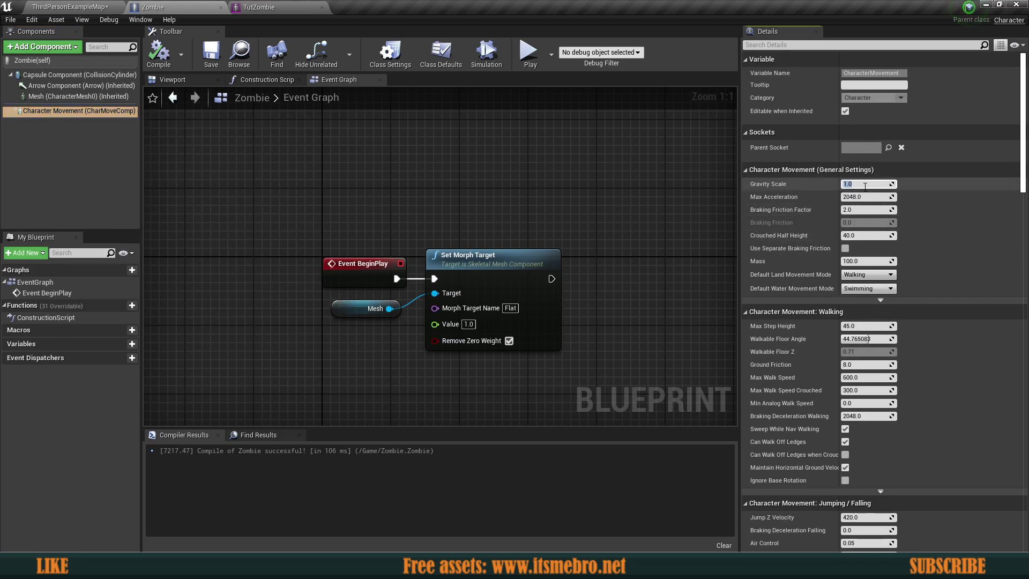
pyautogui.click(159, 54)
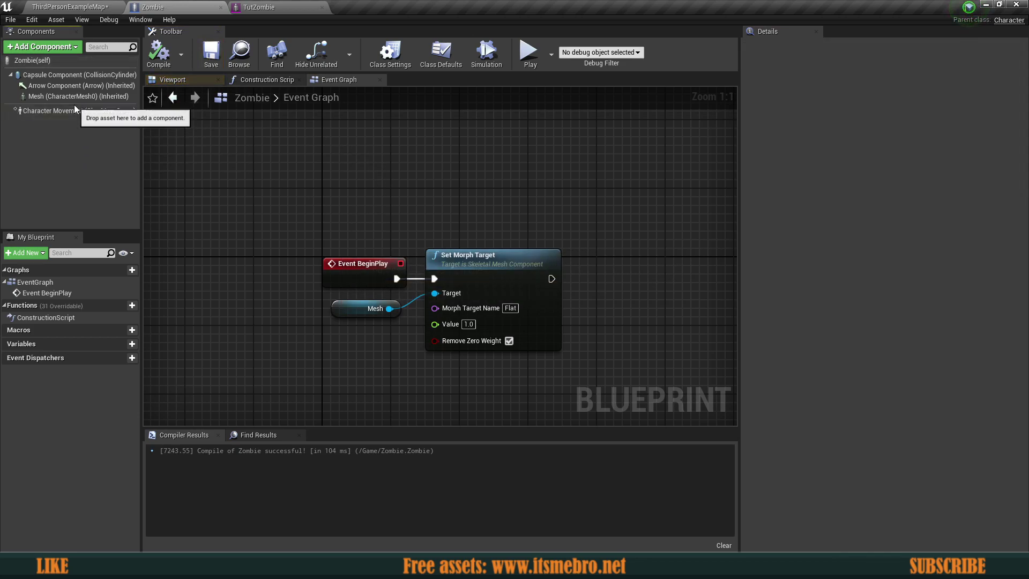
# Play the game in a preview window, run over the zombies' area to check the camera's behavior, and stop playing
pyautogui.click(529, 52)
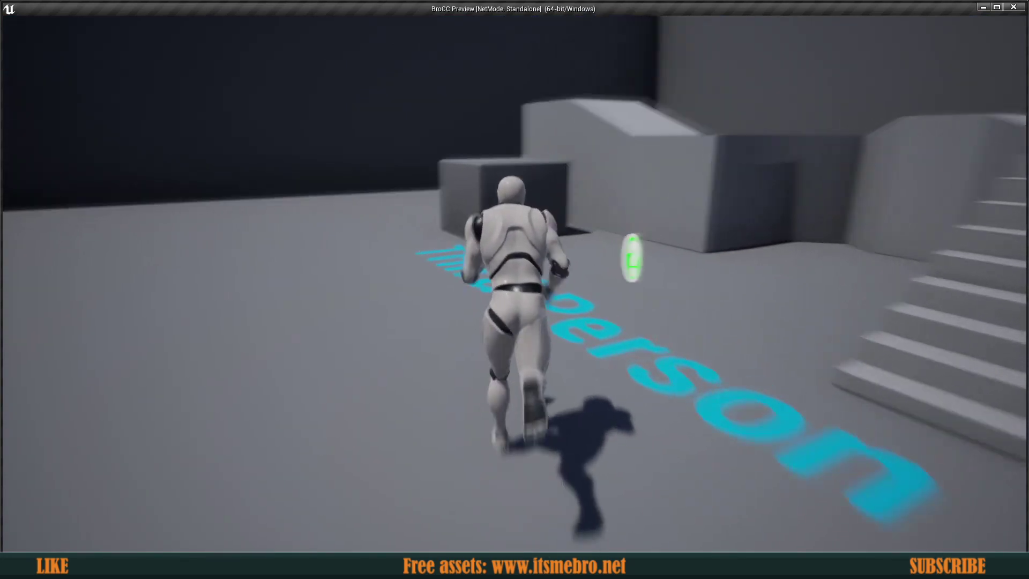
pyautogui.press('a')
pyautogui.press('s')
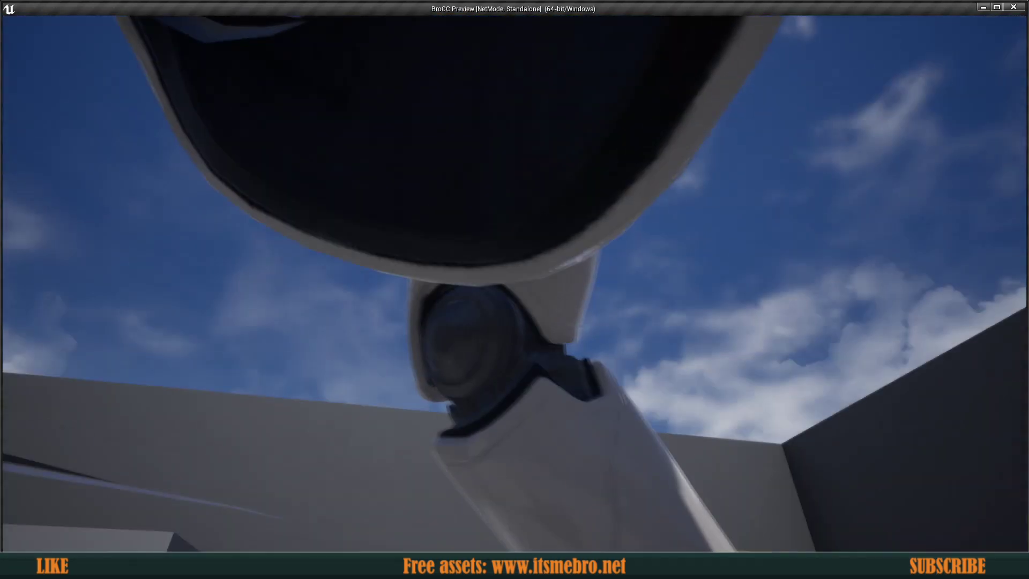
pyautogui.press('Escape')
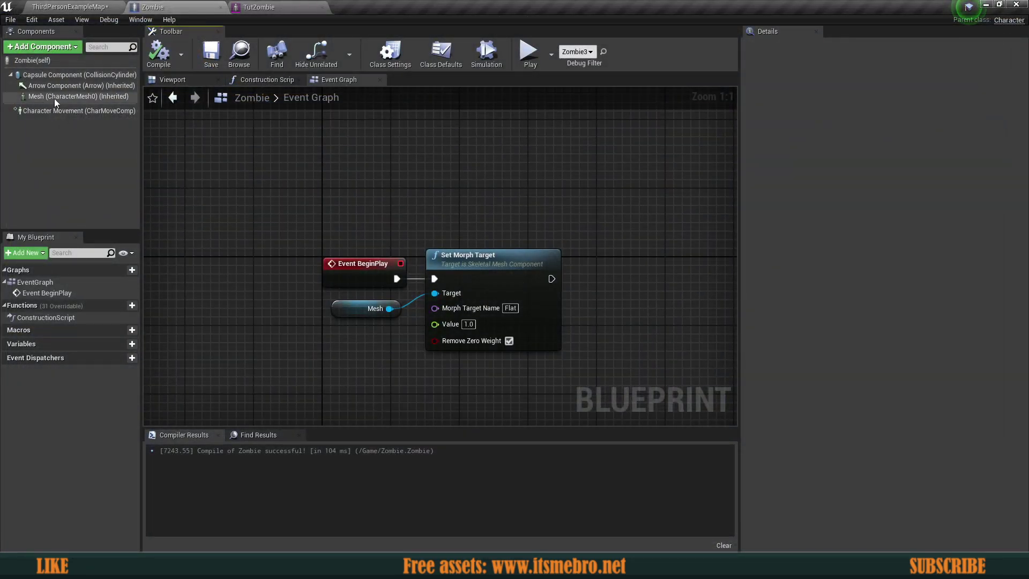
# Switch the Zombie Mesh component's collision preset to Custom, set its Camera response to Ignore, and save the Blueprint
pyautogui.click(56, 100)
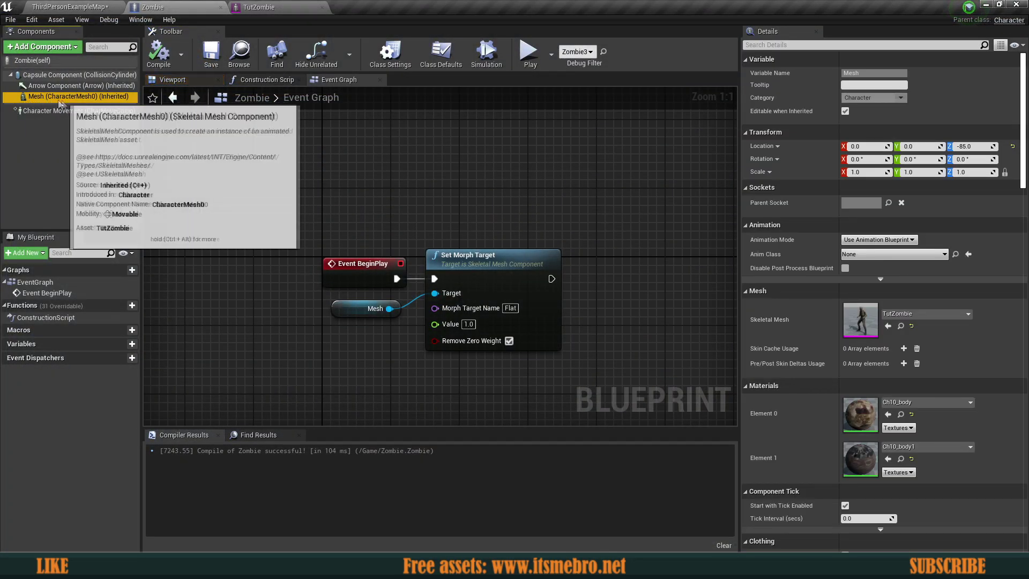
pyautogui.scroll(-15, 877, 313)
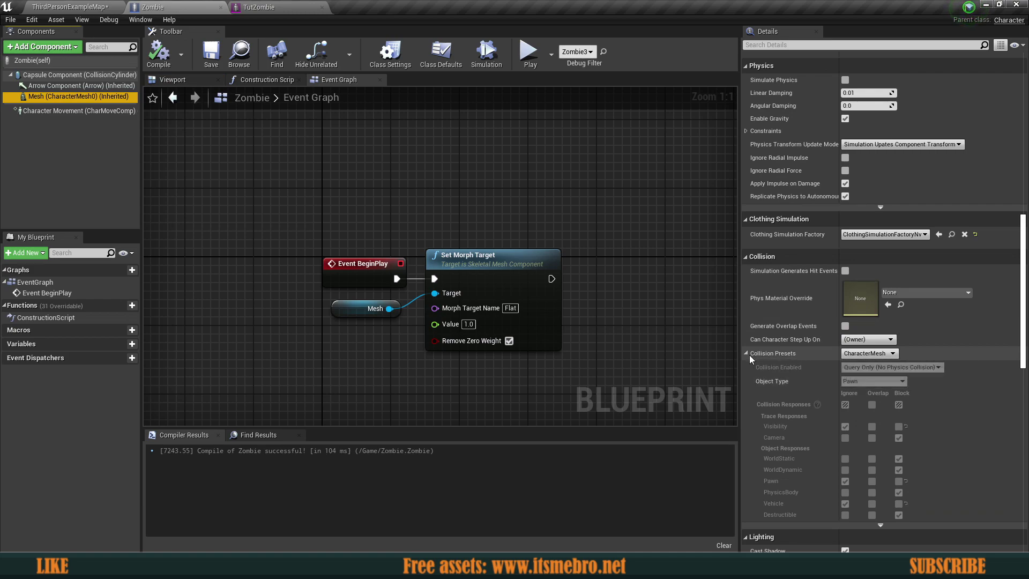
pyautogui.click(860, 354)
pyautogui.click(787, 354)
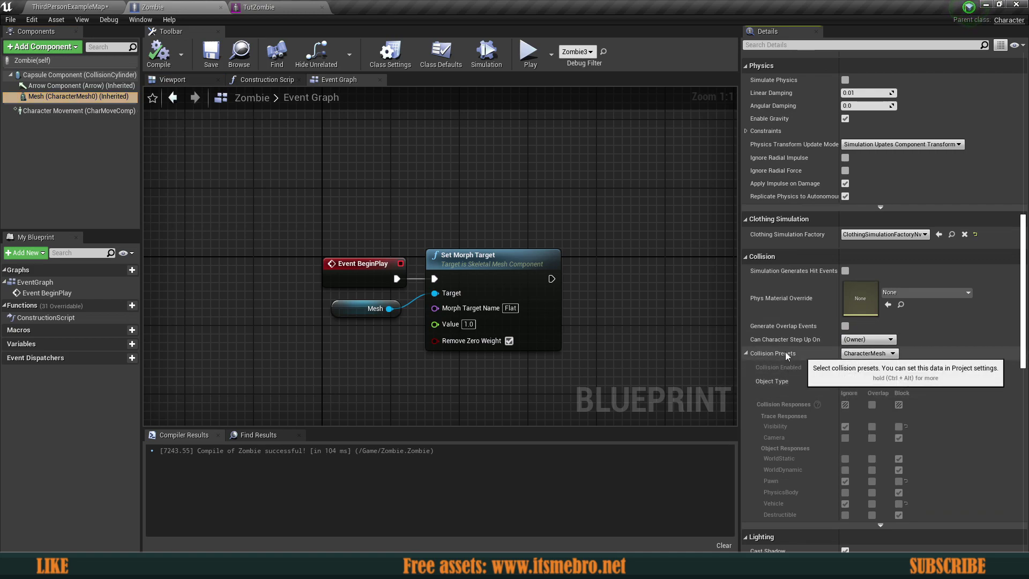
pyautogui.click(868, 355)
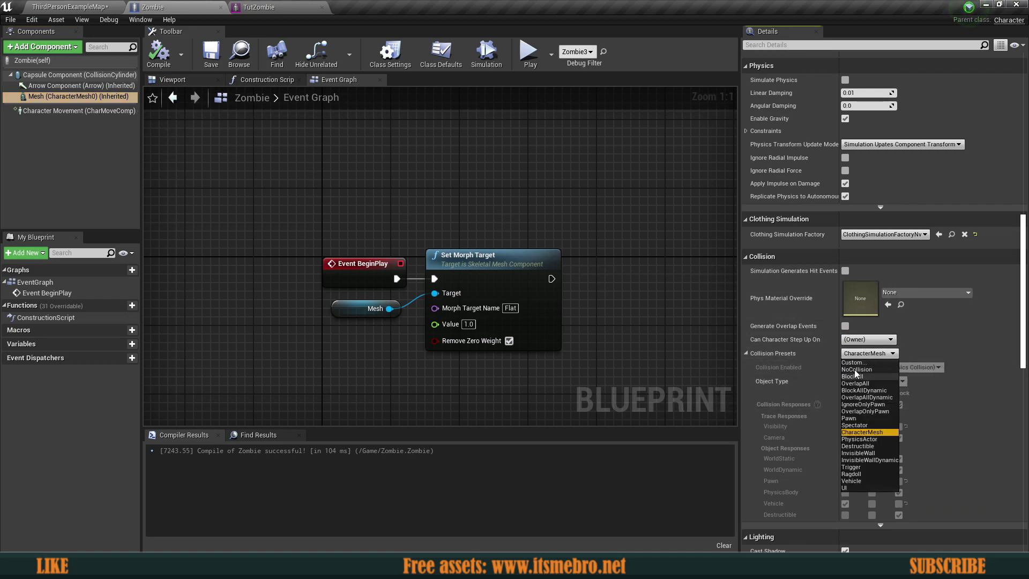
pyautogui.click(854, 363)
pyautogui.scroll(-1, 857, 381)
pyautogui.click(846, 404)
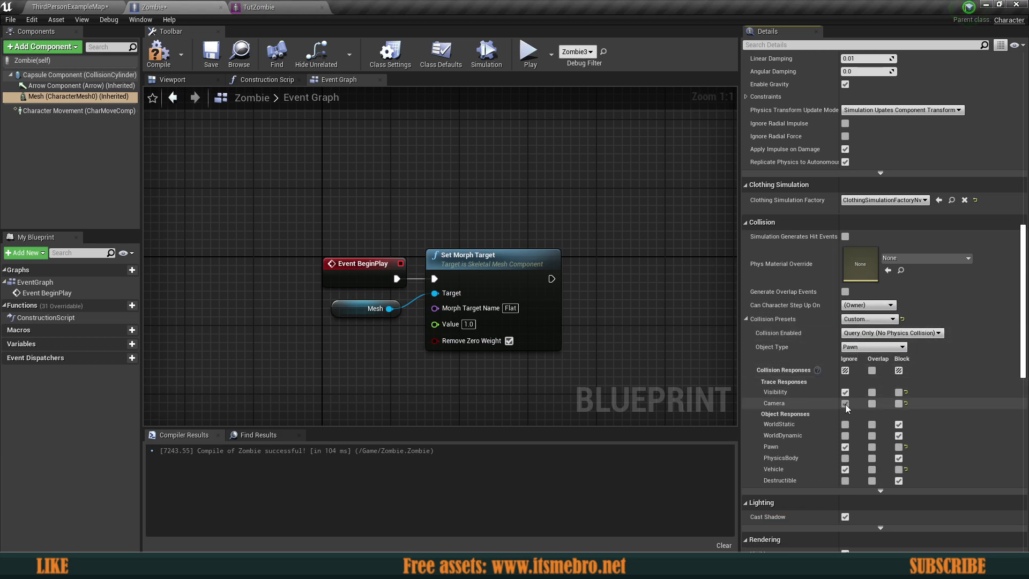
pyautogui.click(211, 54)
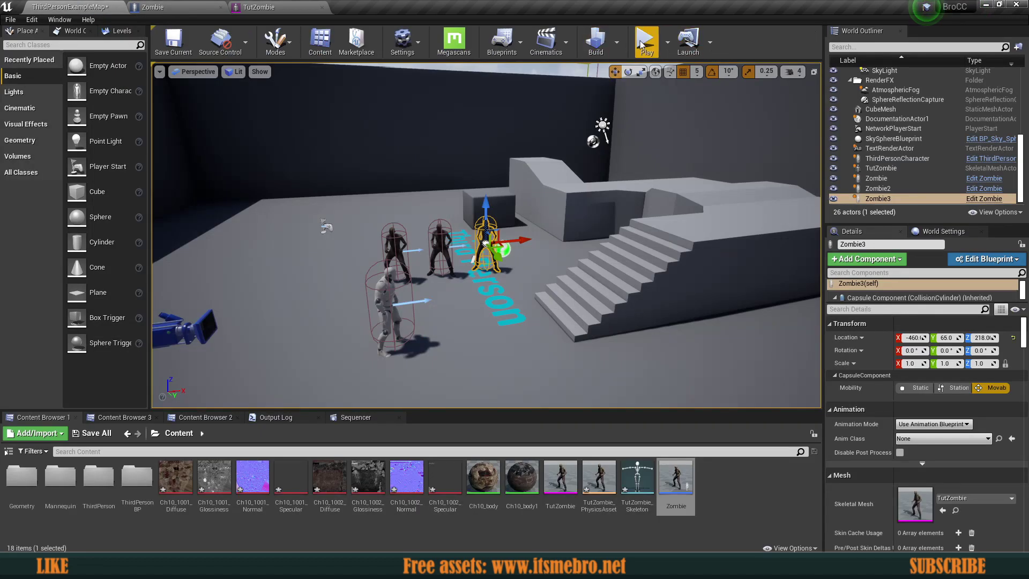
# Play the level again and run the character back and forth over the zombies' area to test the camera collision
pyautogui.click(647, 41)
pyautogui.press('w')
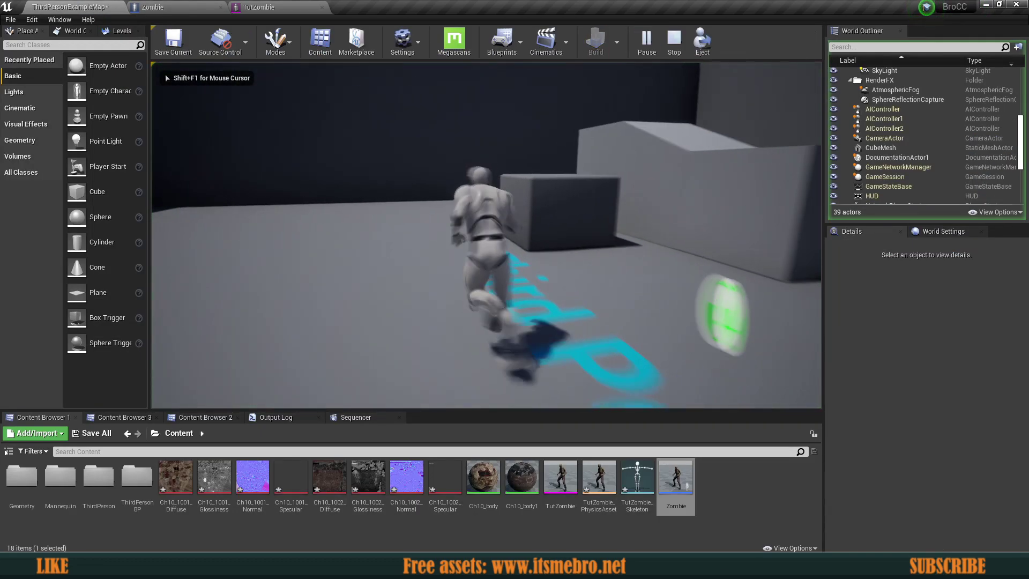
pyautogui.press('s')
pyautogui.press('w')
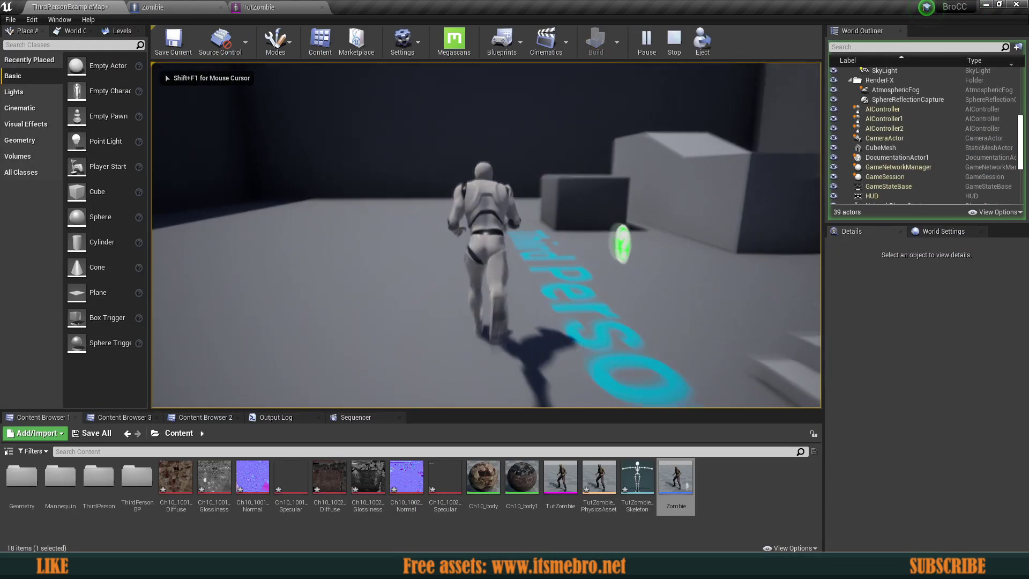
pyautogui.press('s')
pyautogui.press('d')
pyautogui.press('a')
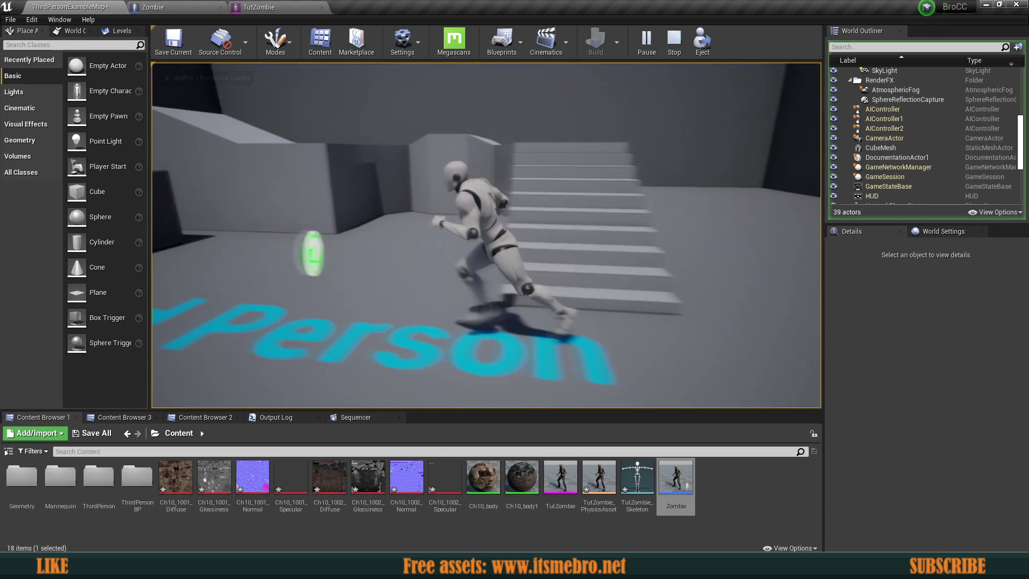
pyautogui.press('d')
pyautogui.press('w')
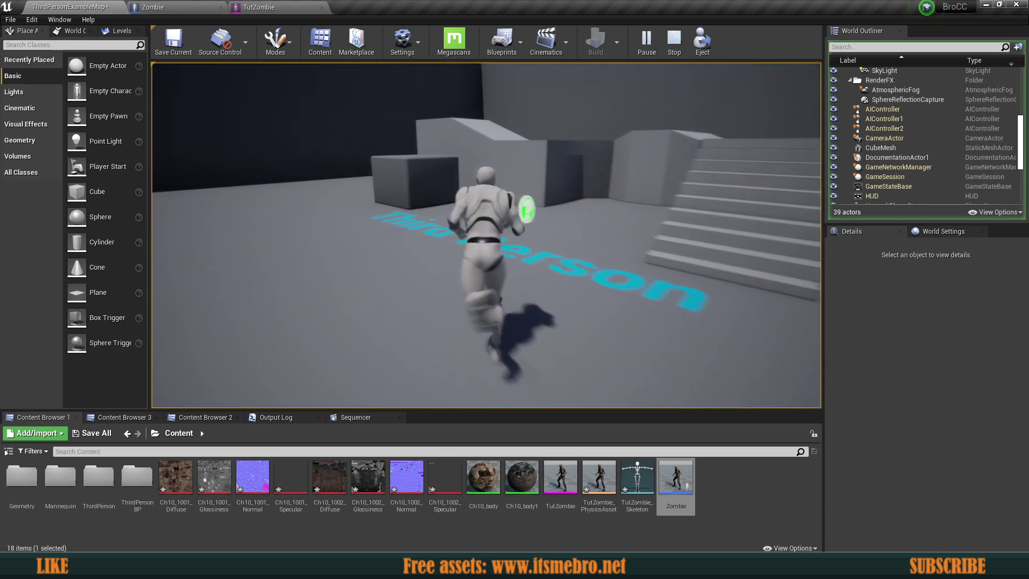